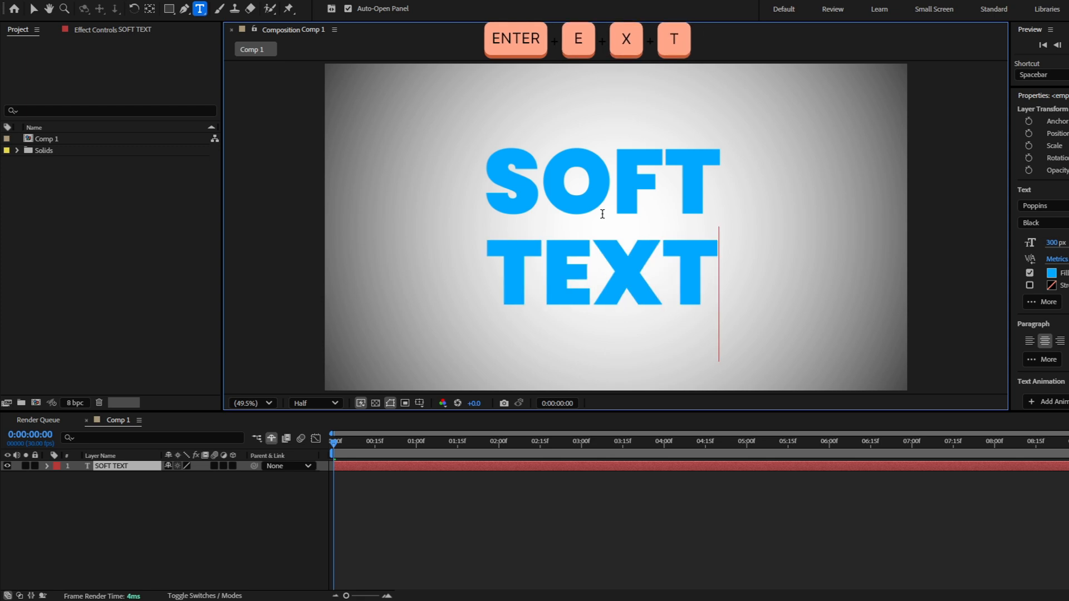
Center the SOFT TEXT layer's anchor point on the text and center the layer in the composition
click(503, 496)
click(500, 465)
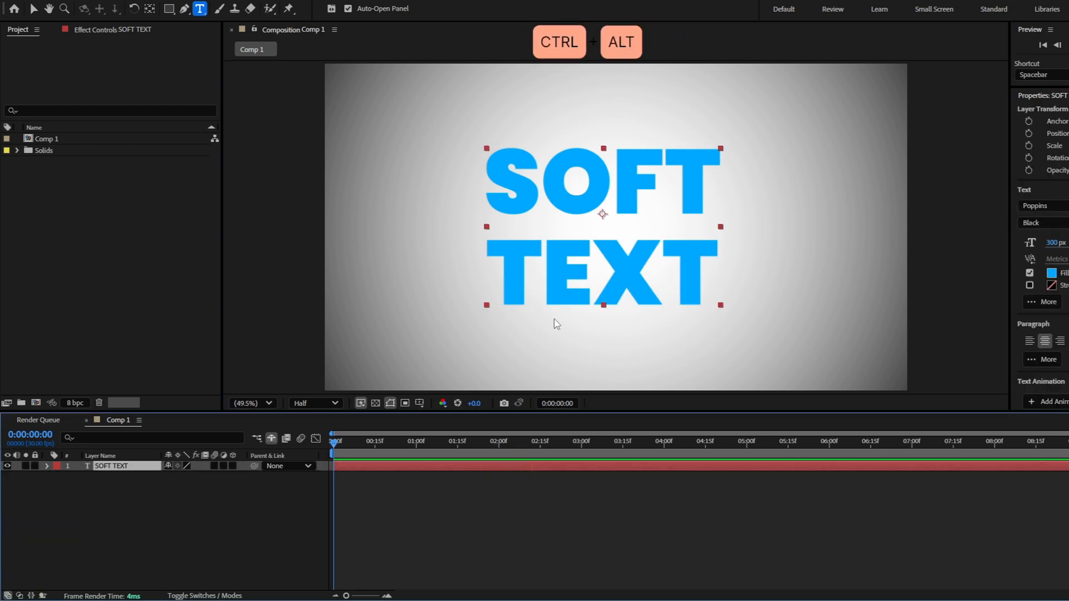
key(ctrl+alt+Home)
key(ctrl+Home)
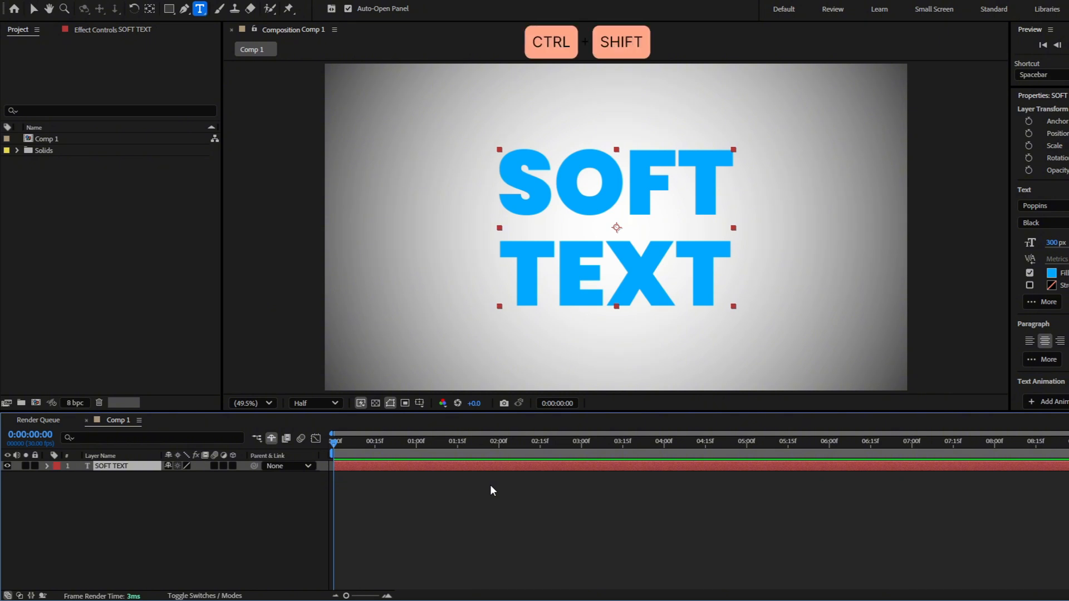
Pre-compose the SOFT TEXT layer and rename the resulting layer S
key(ctrl+shift+c)
key(Return)
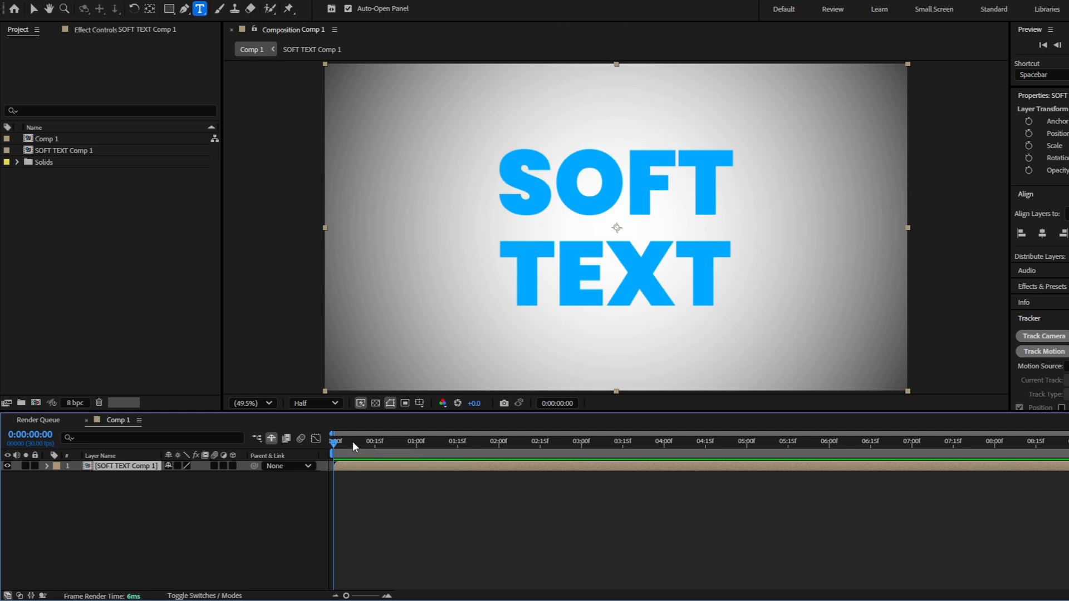
click(126, 468)
key(Return)
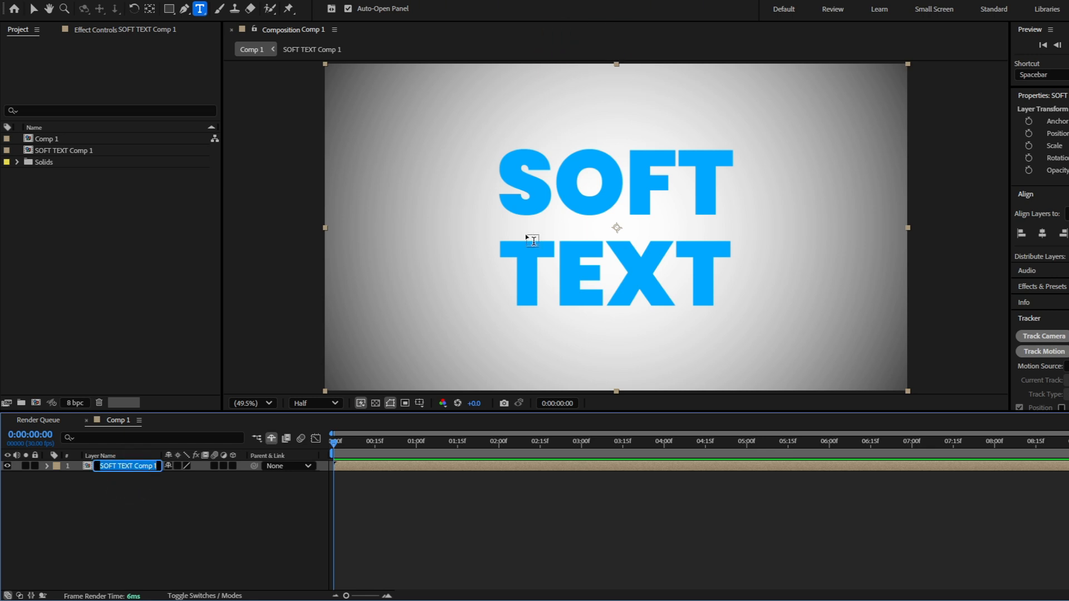
text(S)
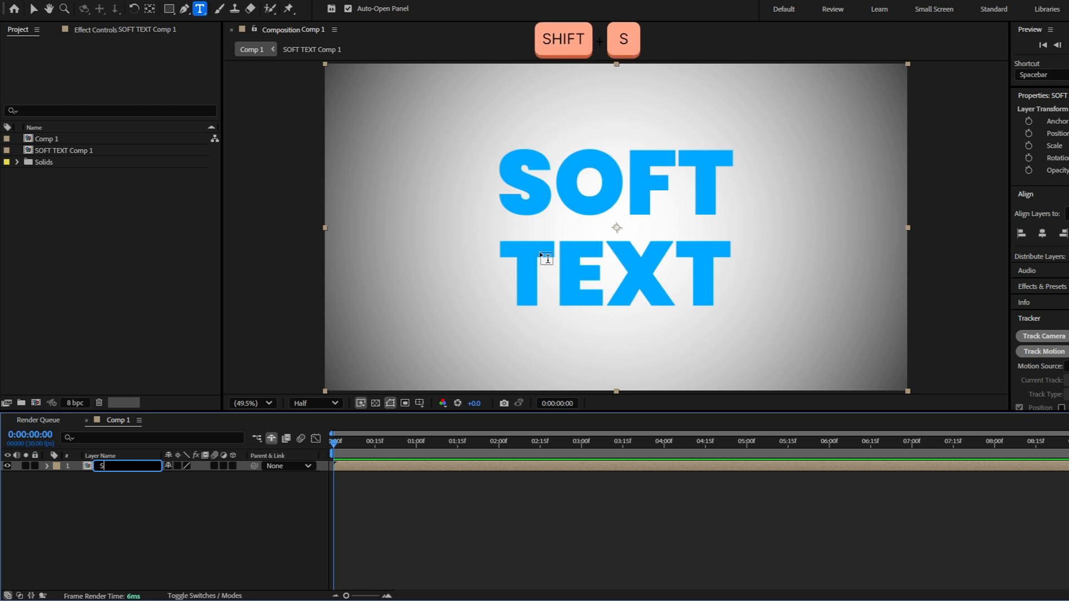
key(Return)
Draw a closed four-point Pen tool mask around the letter S so the layer shows only that letter
key(g)
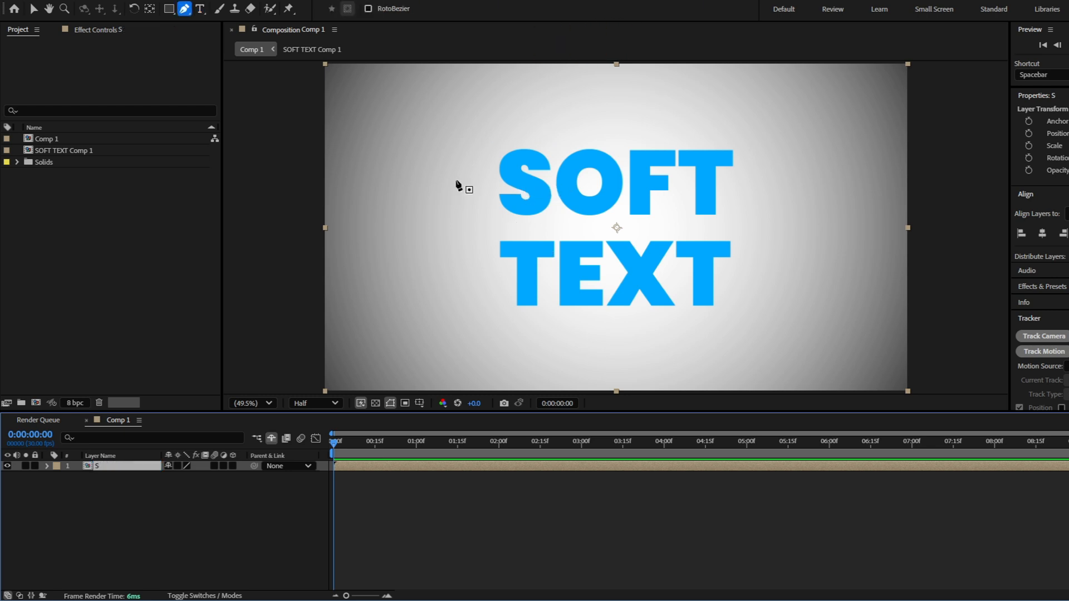
drag(501, 221, 555, 221)
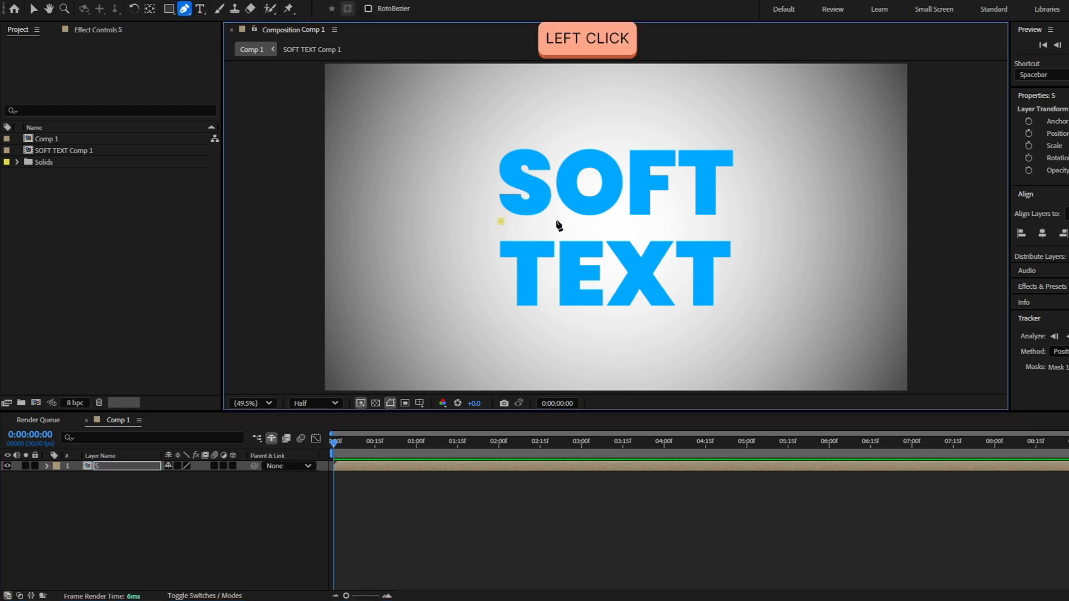
click(556, 143)
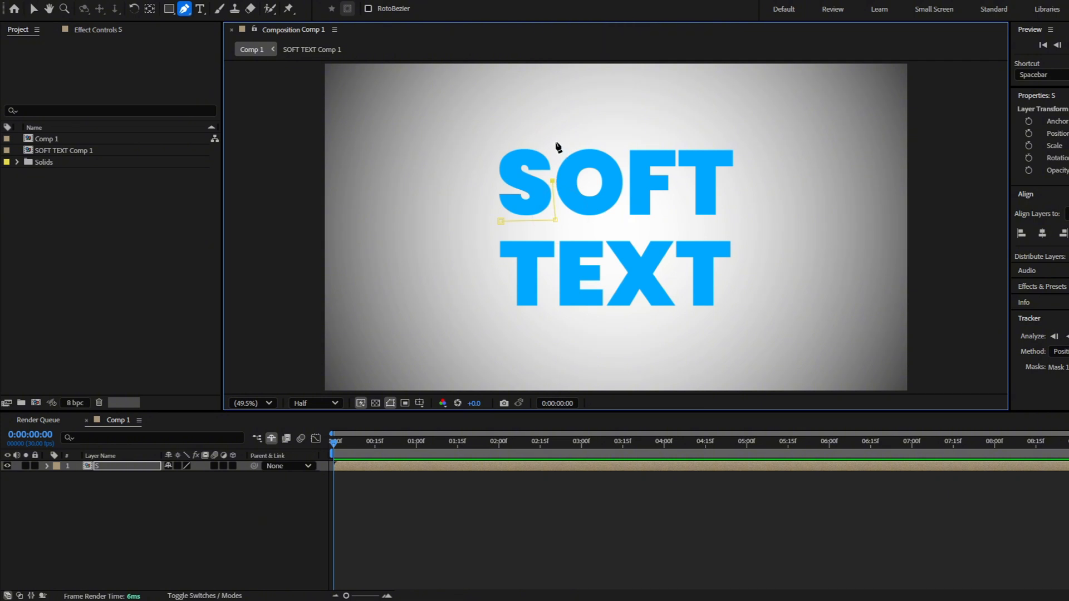
click(496, 145)
click(495, 221)
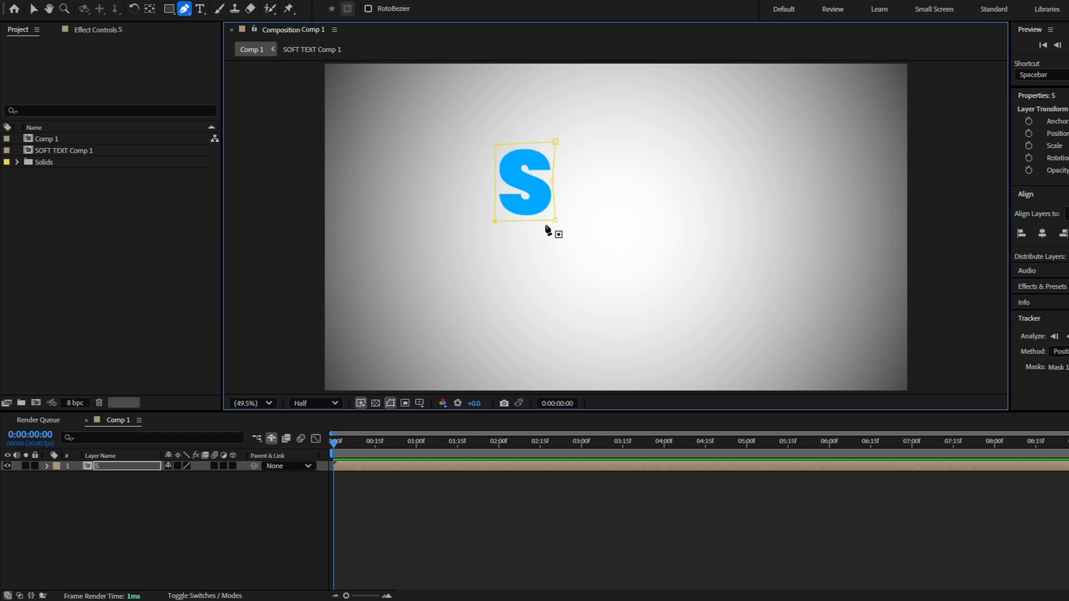
key(s)
key(v)
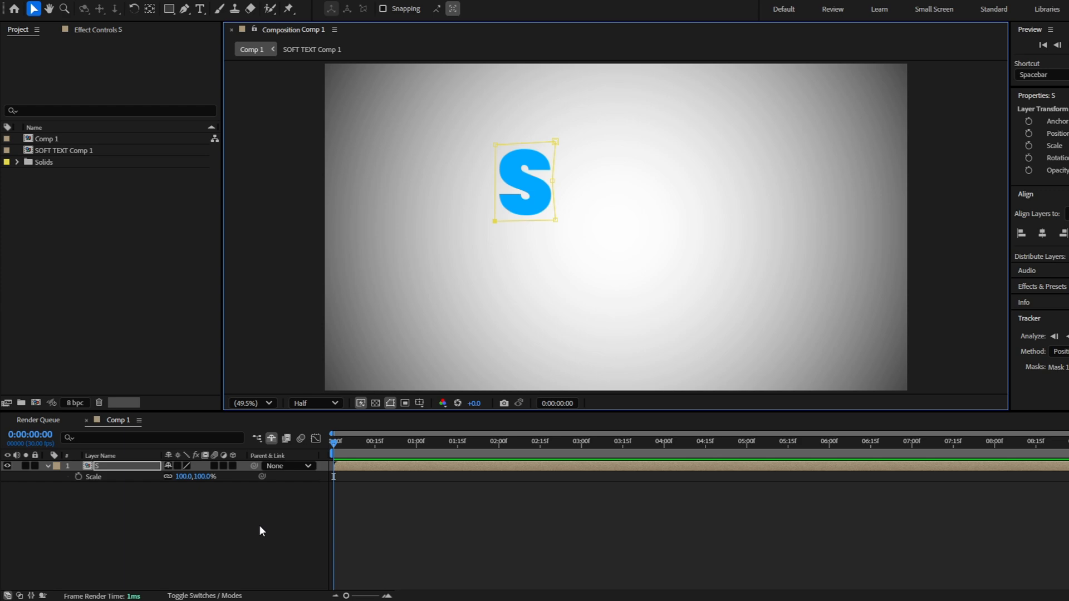
key(alt+Tab)
key(ctrl+v)
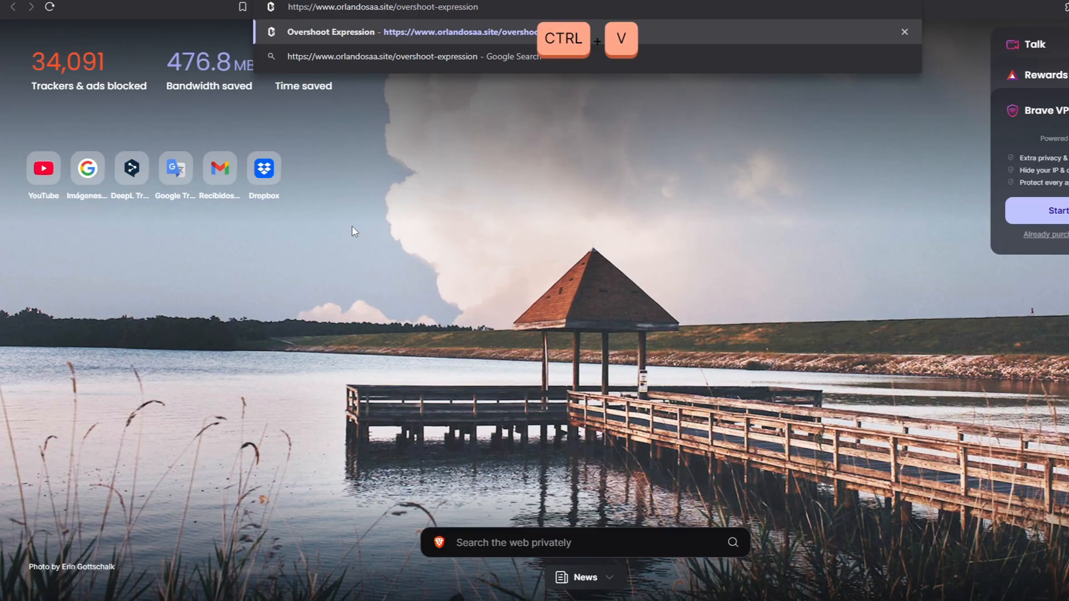
key(Return)
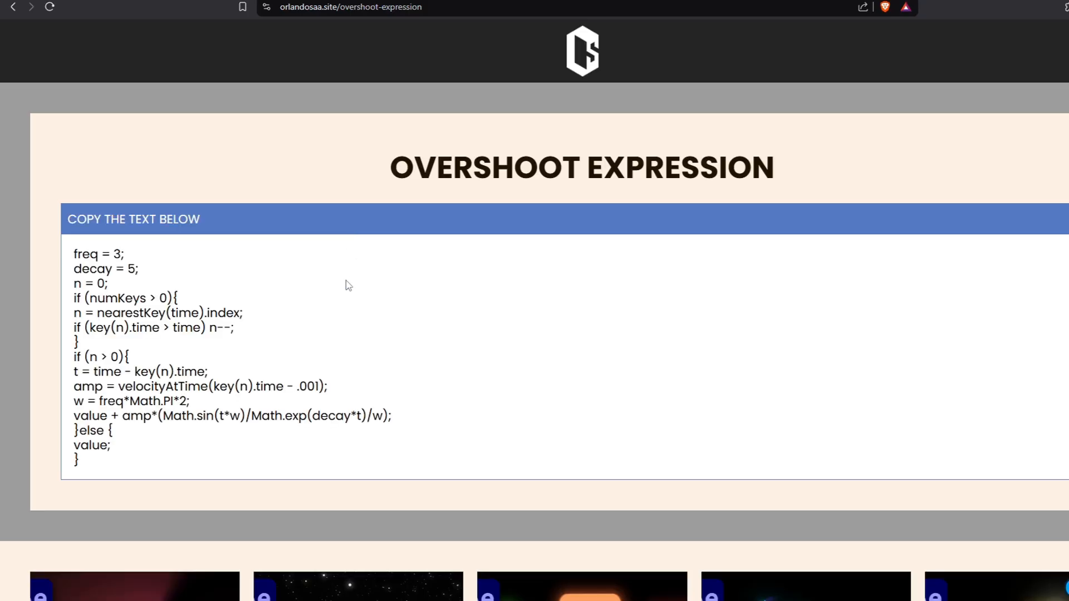
drag(103, 465, 69, 252)
key(ctrl+c)
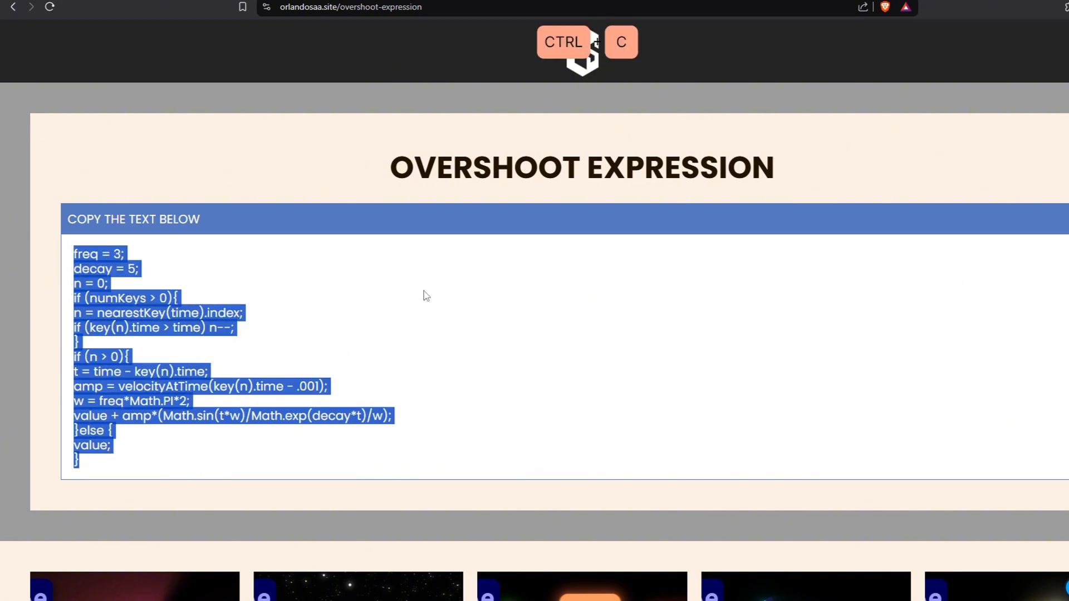
Switch back to After Effects and paste the copied overshoot expression into the S layer's Scale property
key(alt+Tab)
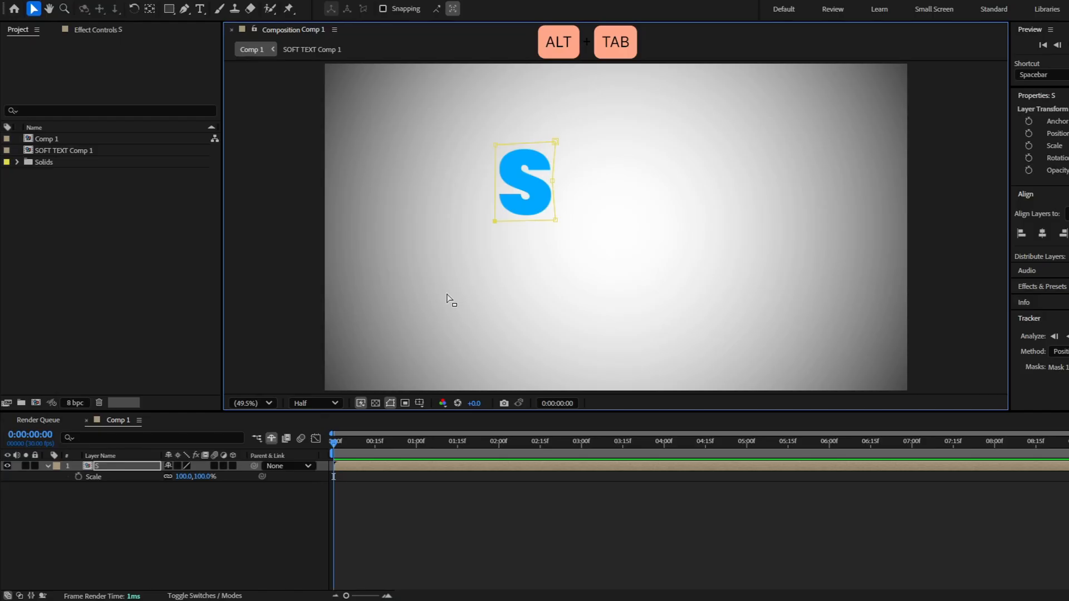
alt+click(77, 477)
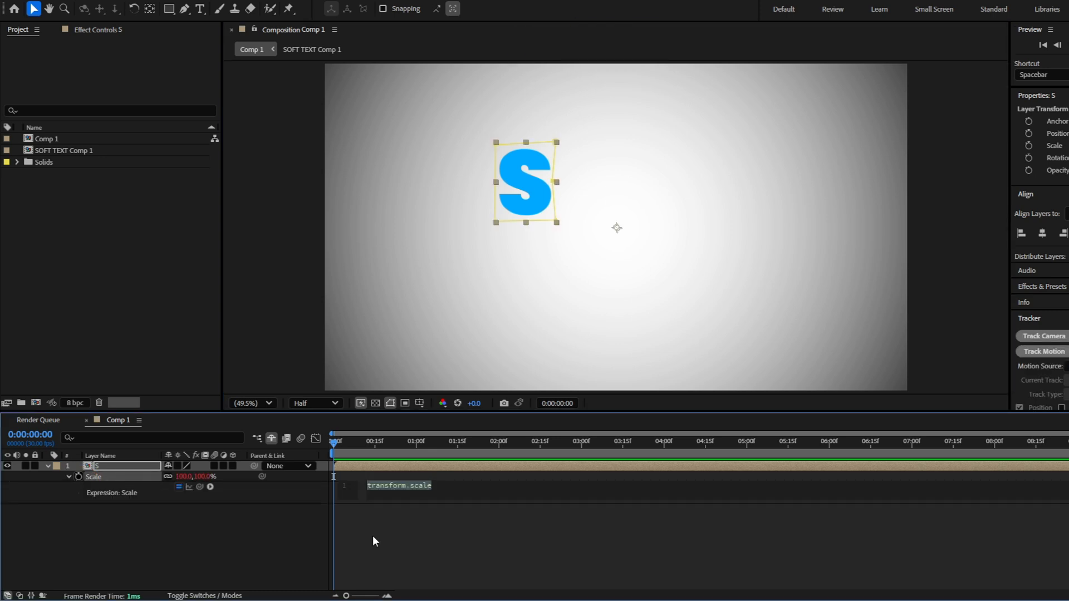
key(ctrl+v)
click(369, 469)
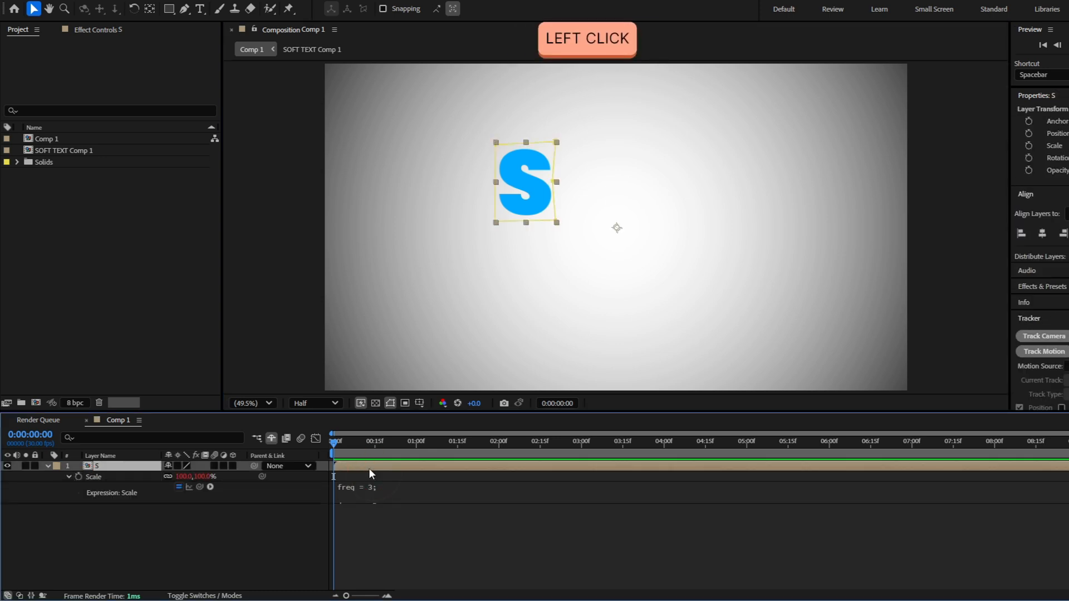
key(u)
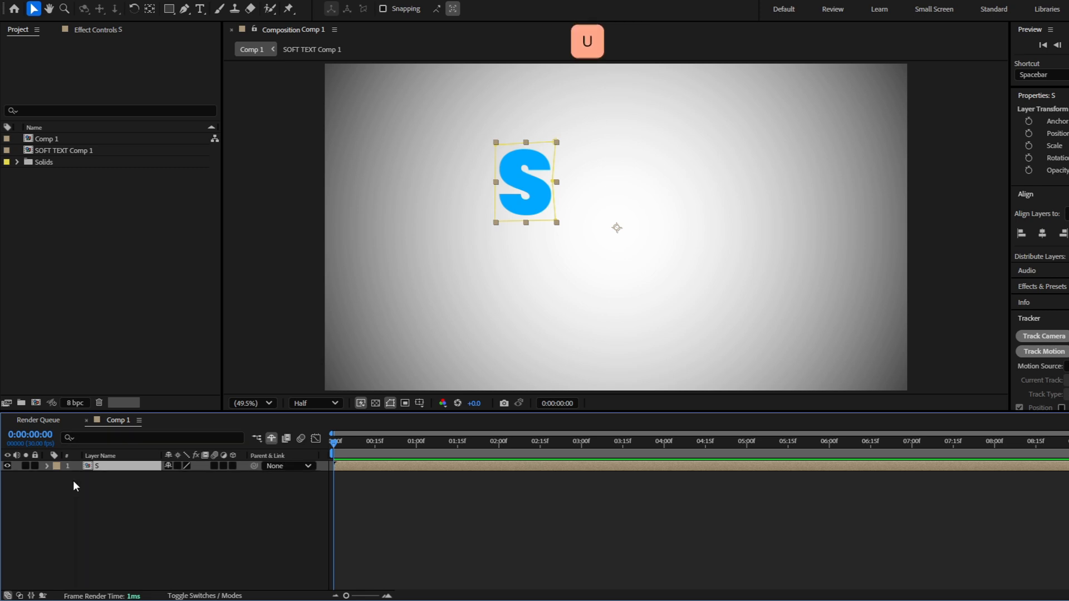
Add a Scale keyframe of 0% to the S layer at 0:00:00:00
key(s)
click(78, 477)
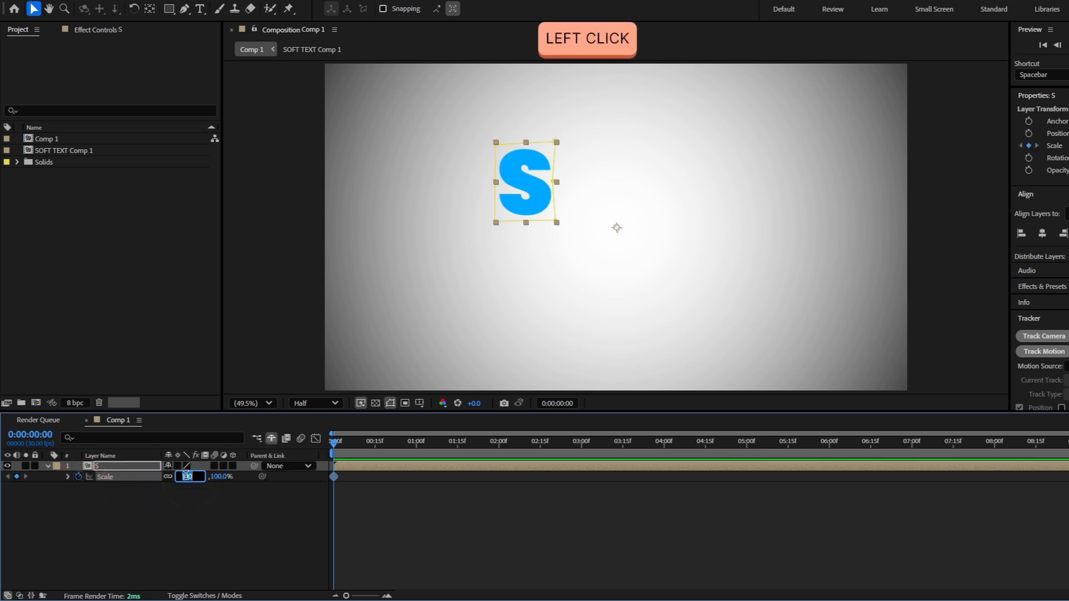
text(0)
key(Return)
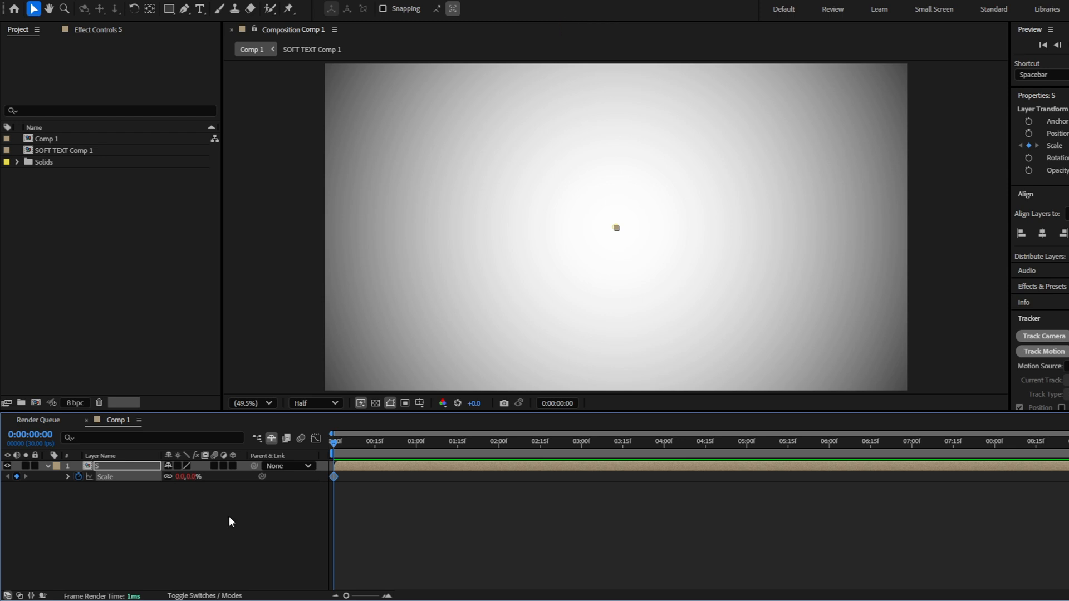
Move seven frames forward to 0:00:00:07 and set the S layer's Scale to 100%
key(Page_Down)
key(Page_Down)
key(Page_Down)
key(Page_Down)
key(Page_Down)
key(Page_Down)
key(Page_Down)
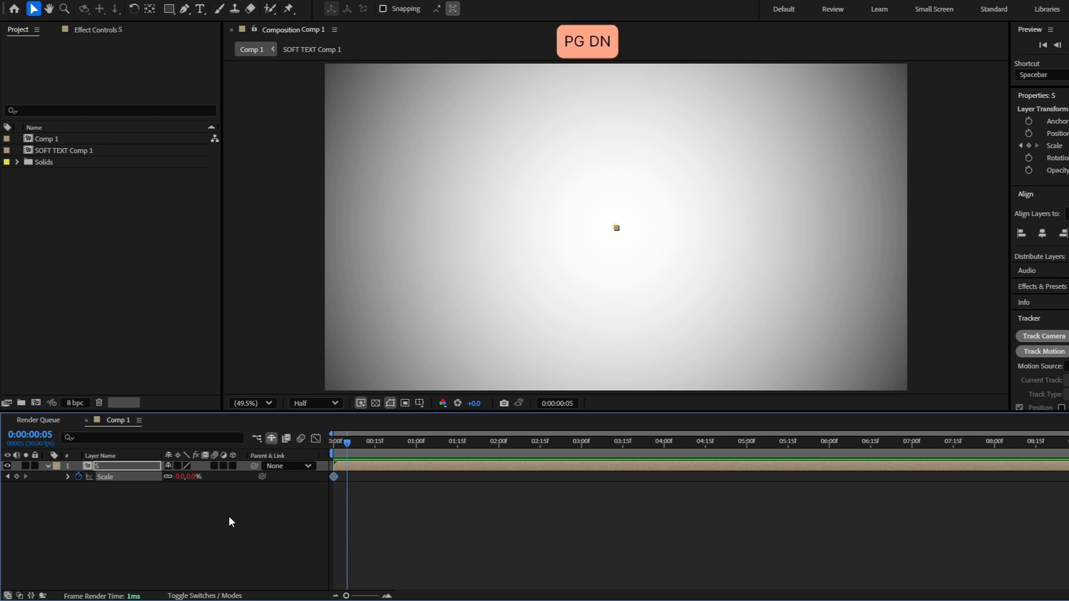
click(192, 476)
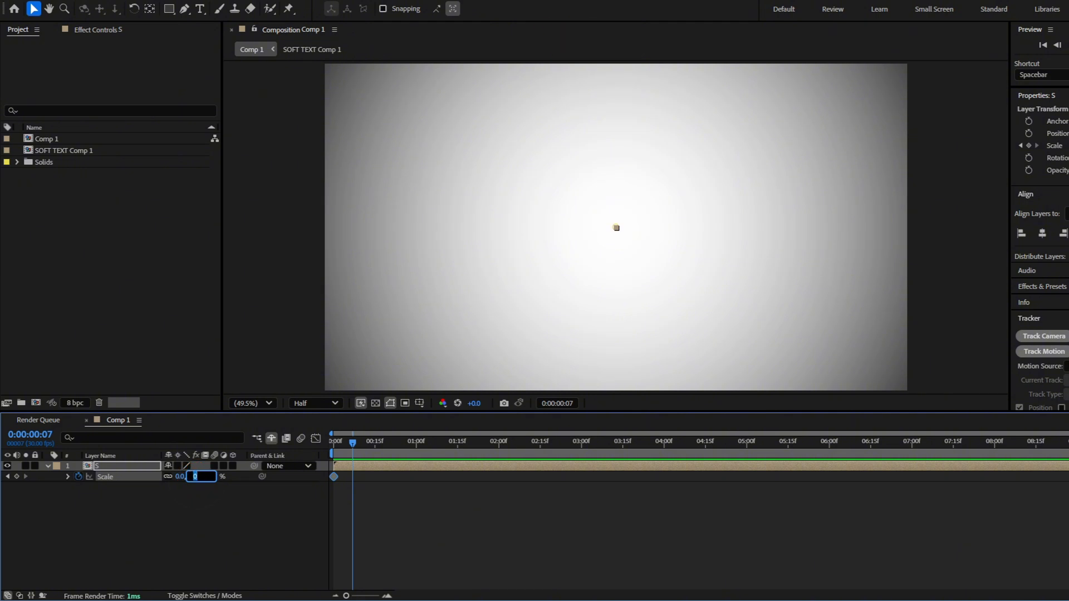
text(100)
key(Return)
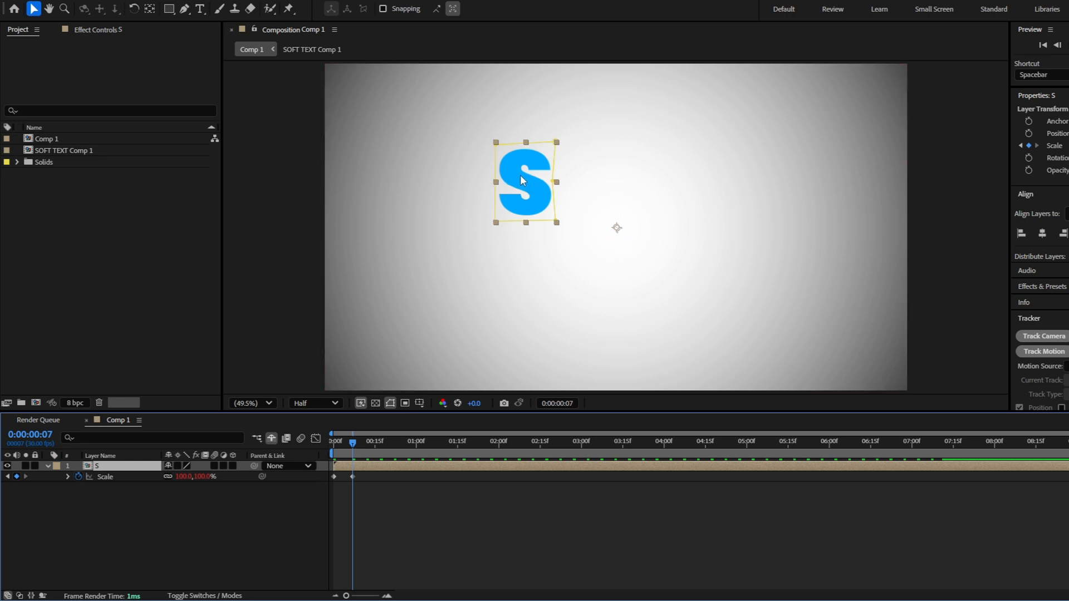
Preview the S layer's scale animation from the start of the composition up to frame 7
click(456, 508)
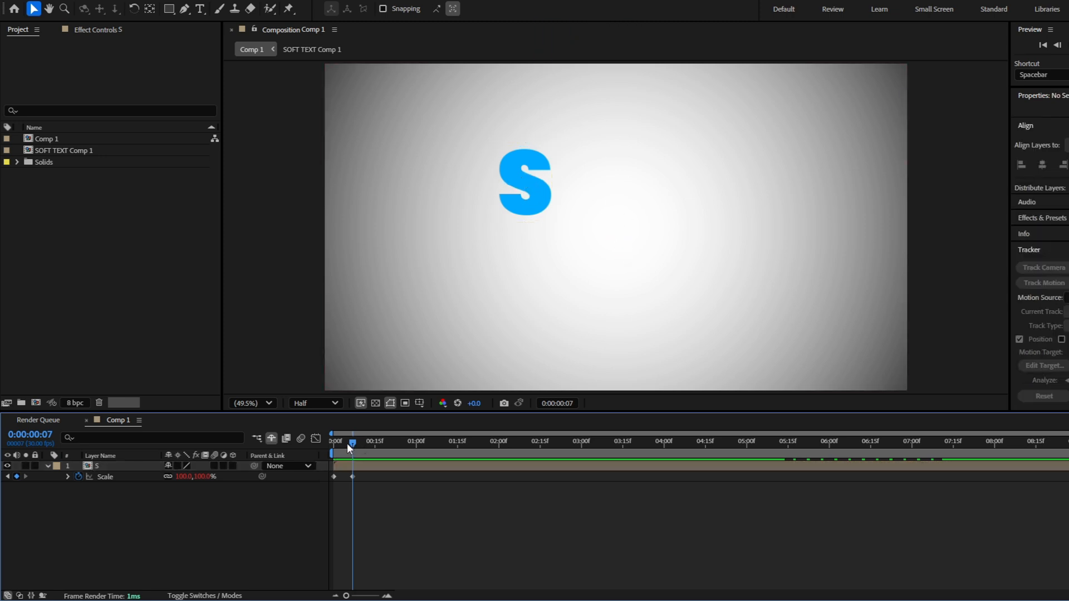
shift+click(348, 444)
key(space)
click(334, 445)
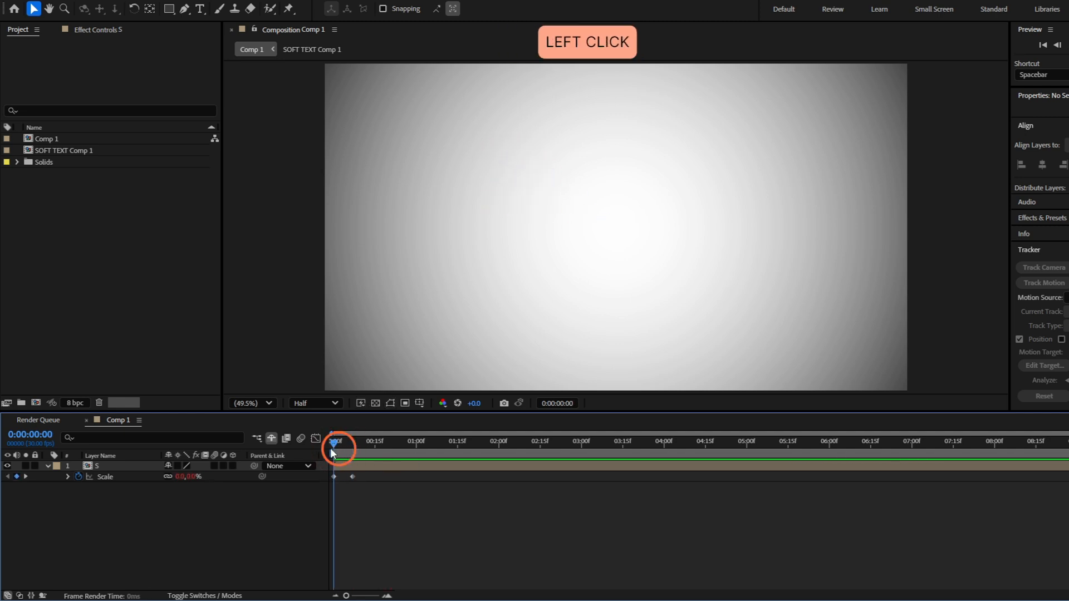
key(space)
click(337, 445)
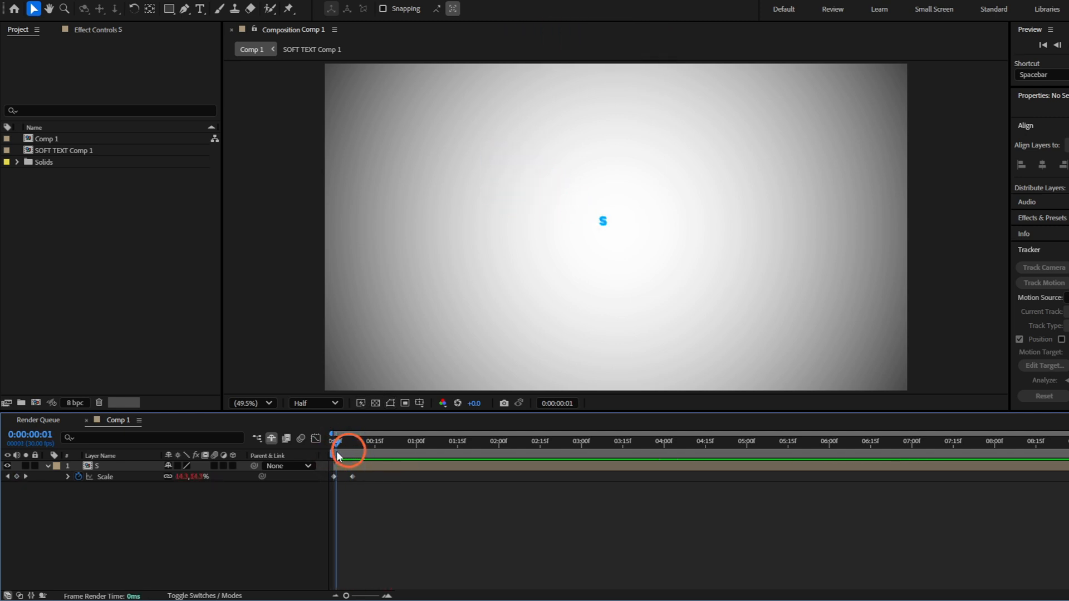
mouse_move(337, 453)
mouse_down()
mouse_move(364, 450)
mouse_move(350, 450)
mouse_up()
Center the S layer's anchor point on the visible letter at frame 7 and replay the scale animation
click(379, 466)
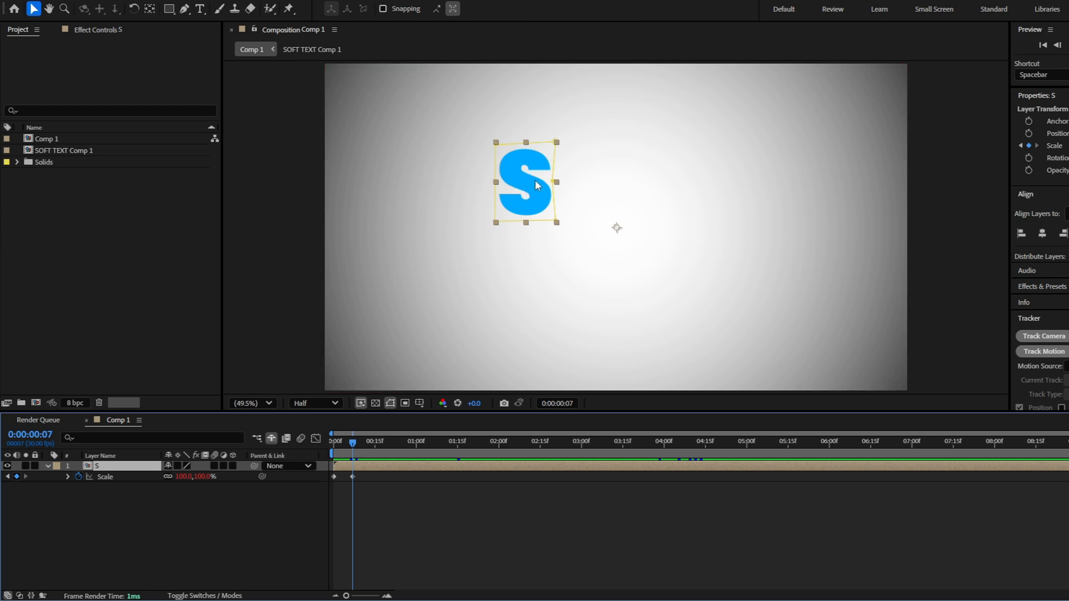
key(ctrl+alt+Home)
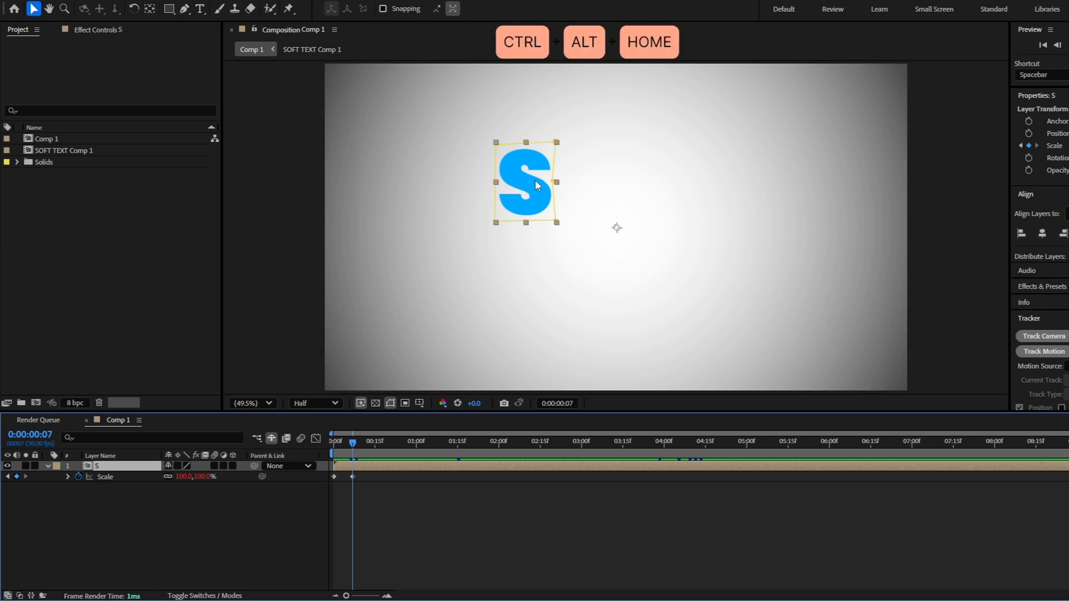
click(394, 512)
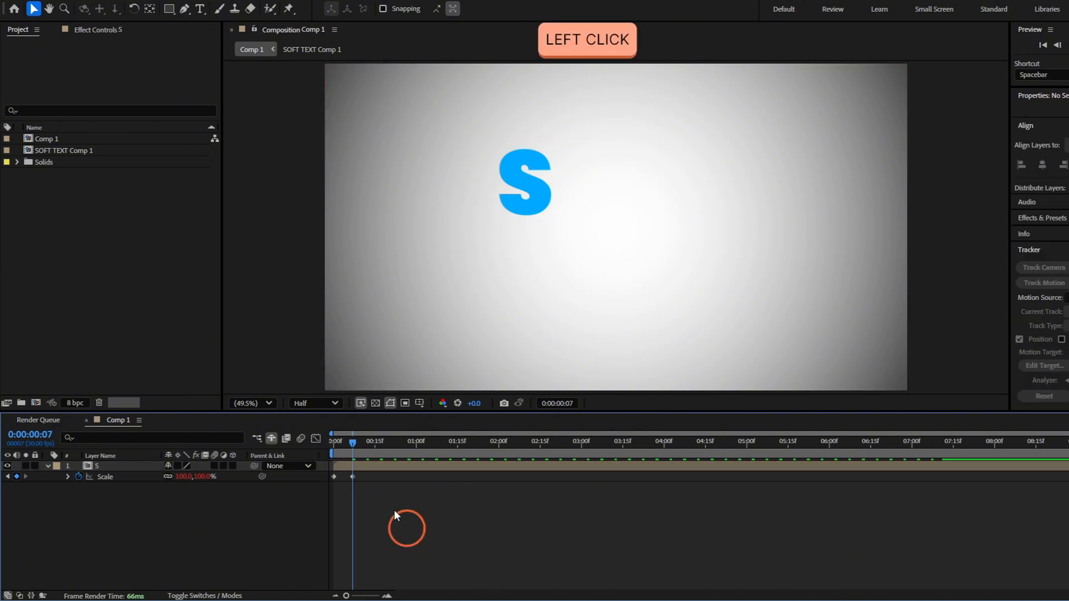
click(336, 442)
key(space)
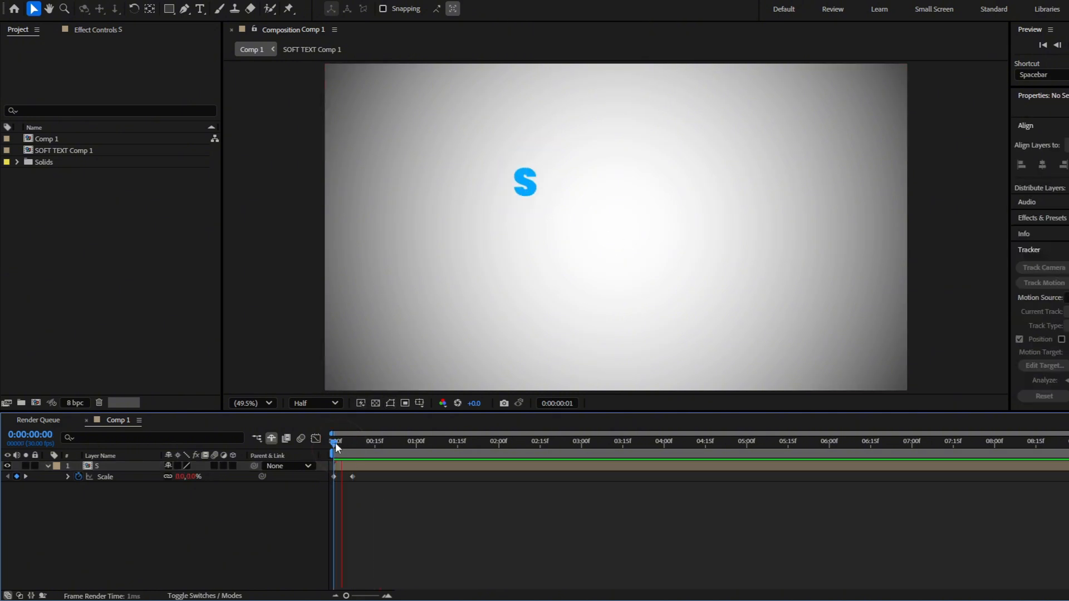
click(336, 442)
mouse_move(335, 443)
mouse_down()
mouse_move(372, 452)
mouse_move(353, 450)
mouse_up()
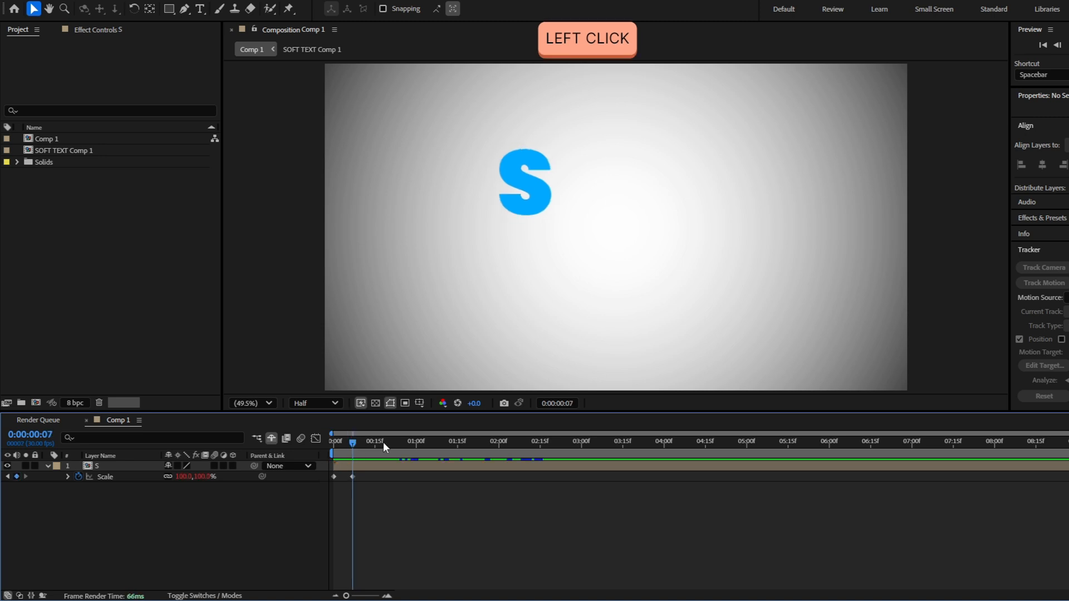
Set freq to 1 and decay to 2 in the S layer's Scale expression, and preview the overshoot
click(68, 477)
click(407, 487)
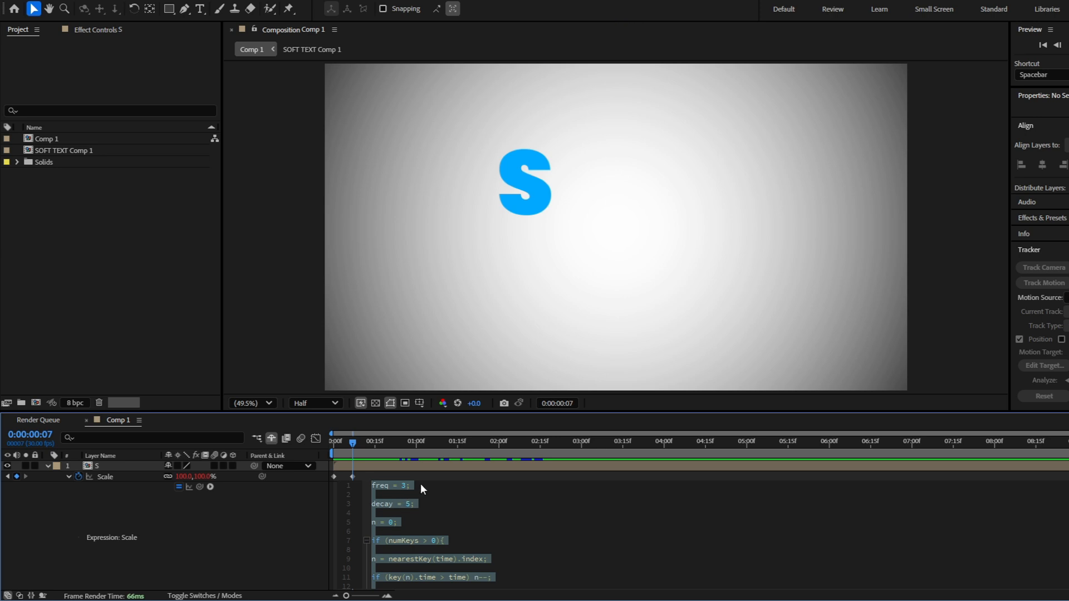
click(409, 487)
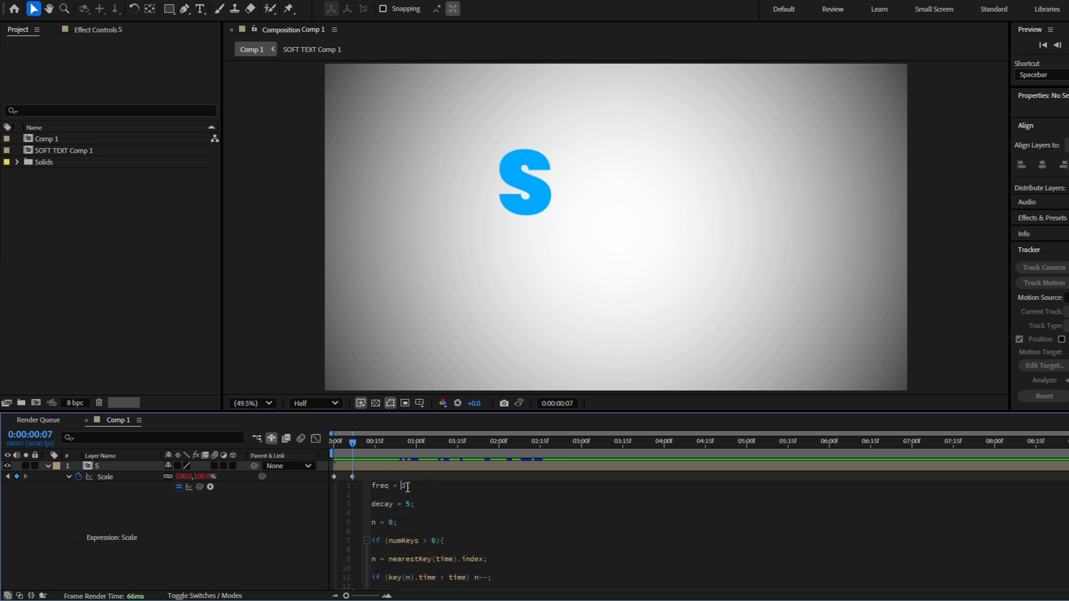
click(451, 490)
key(BackSpace)
text(1)
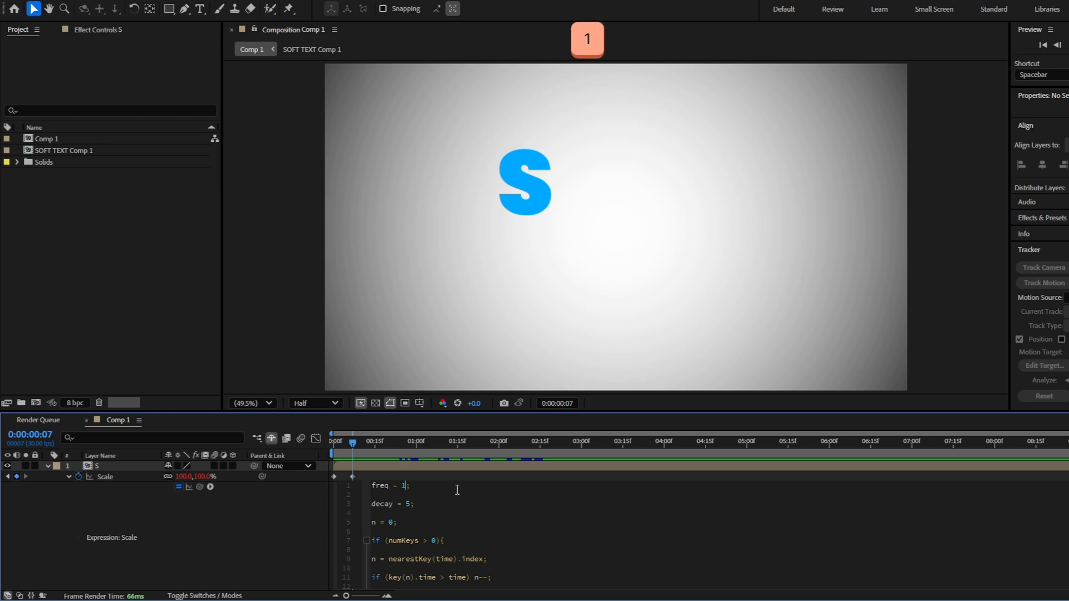
click(411, 505)
key(Right)
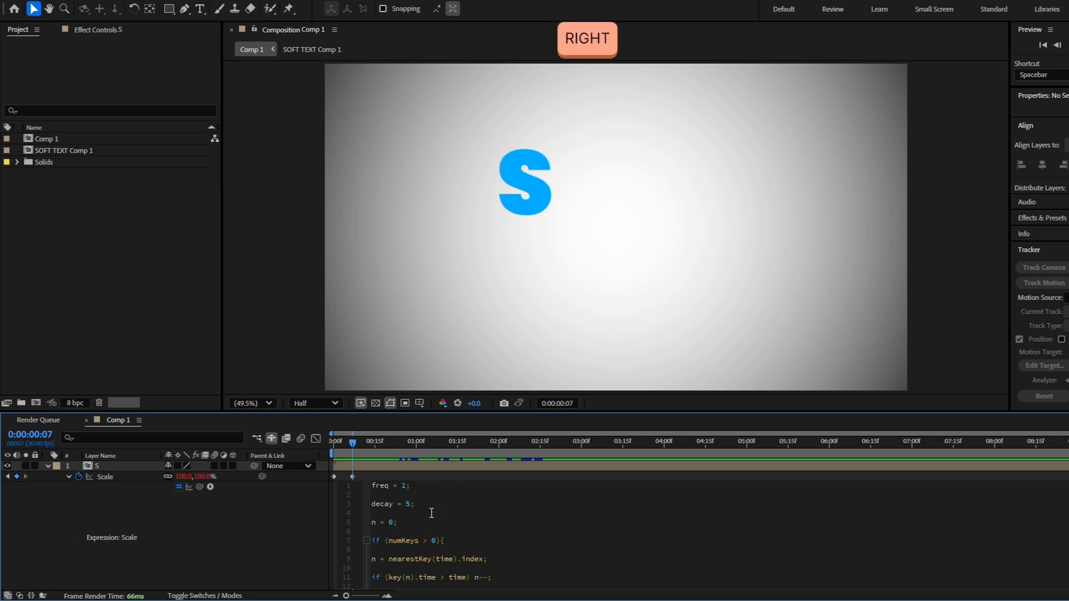
text(2)
key(space)
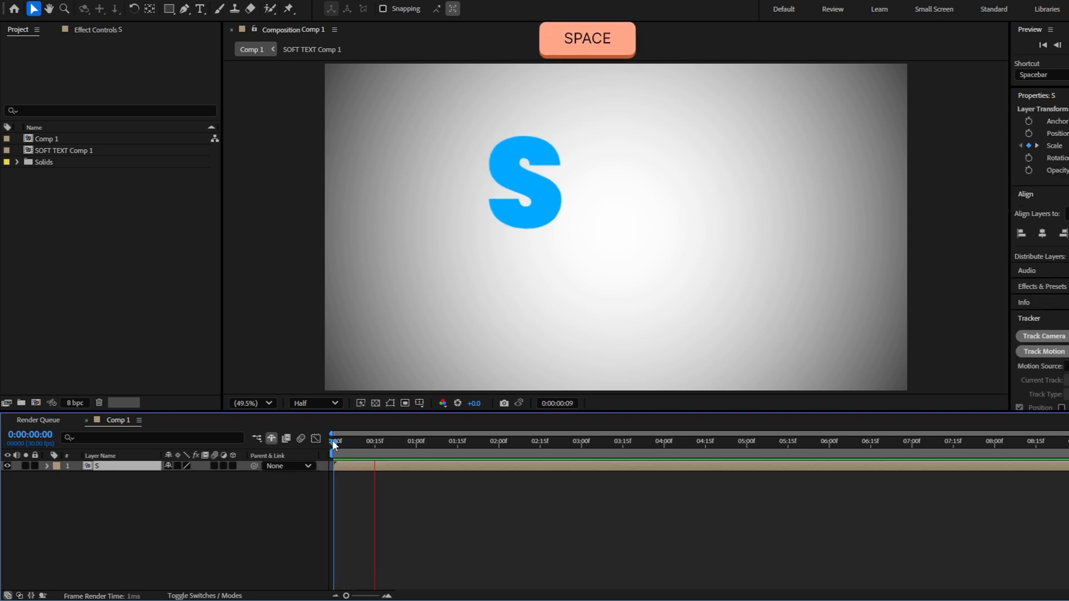
mouse_move(337, 445)
mouse_down()
mouse_move(386, 443)
mouse_move(356, 444)
mouse_up()
Apply the Roughen Edges effect to the S layer
key(F3)
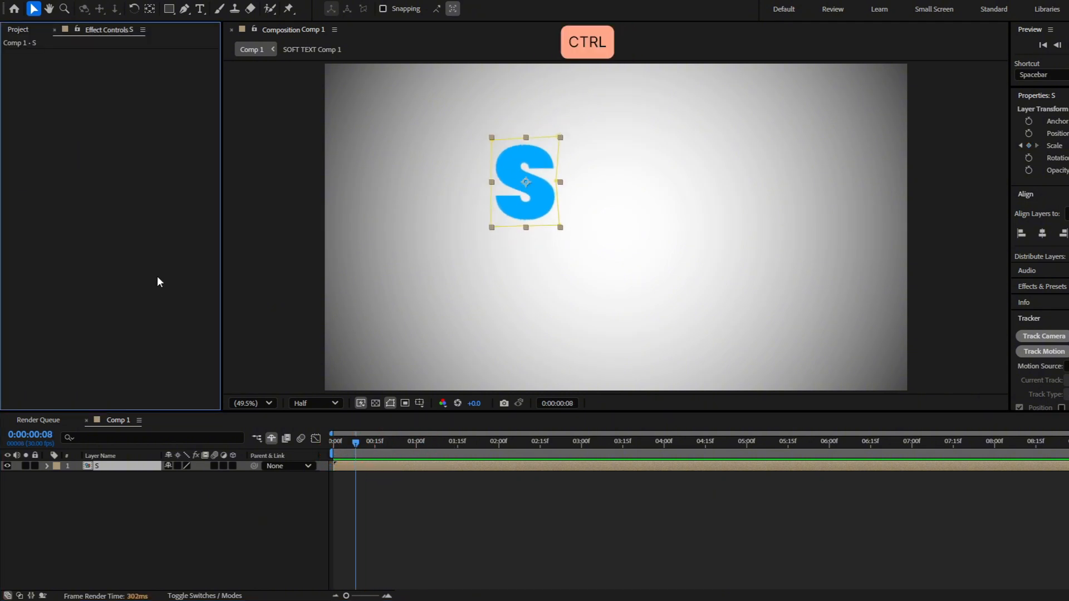
key(ctrl+space)
text(roughen edg)
key(Return)
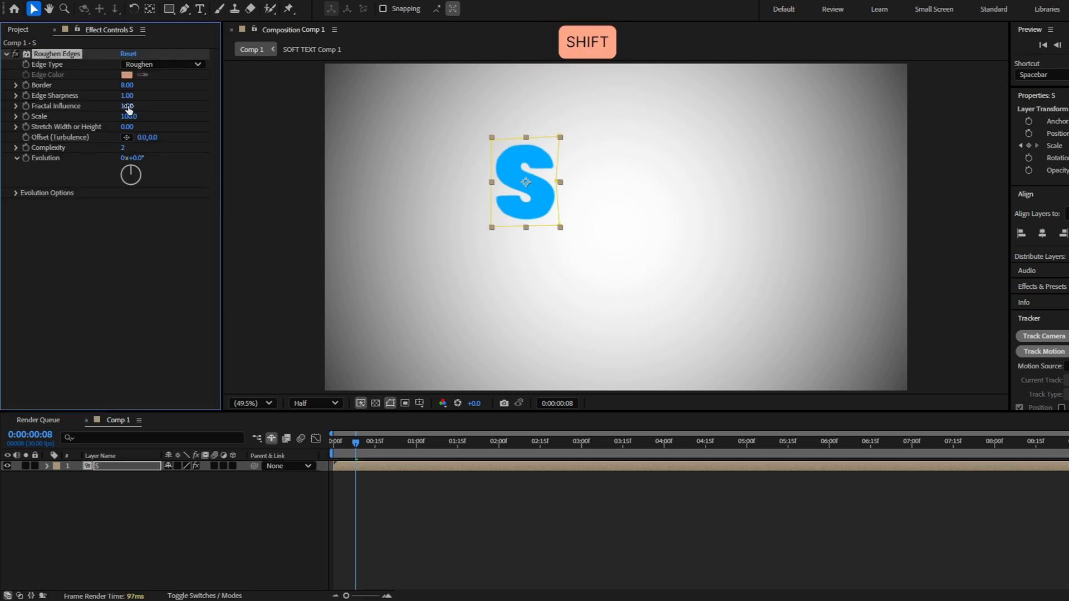
Set the Roughen Edges Fractal Influence to 0 and enable keyframing for Border and Edge Sharpness at frame 0
drag(128, 105, 106, 106)
key(Home)
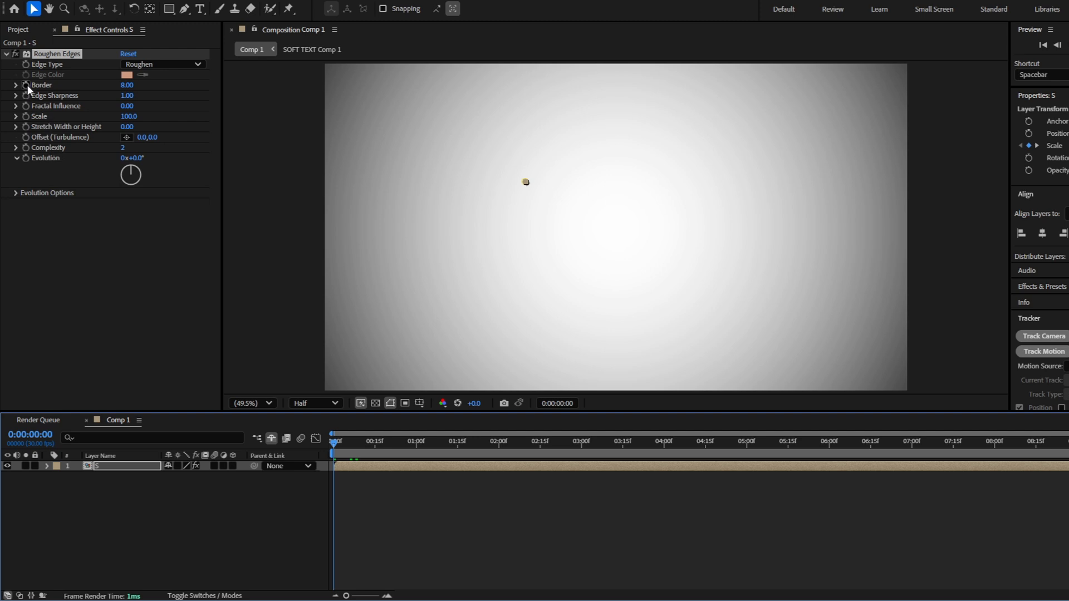
click(26, 85)
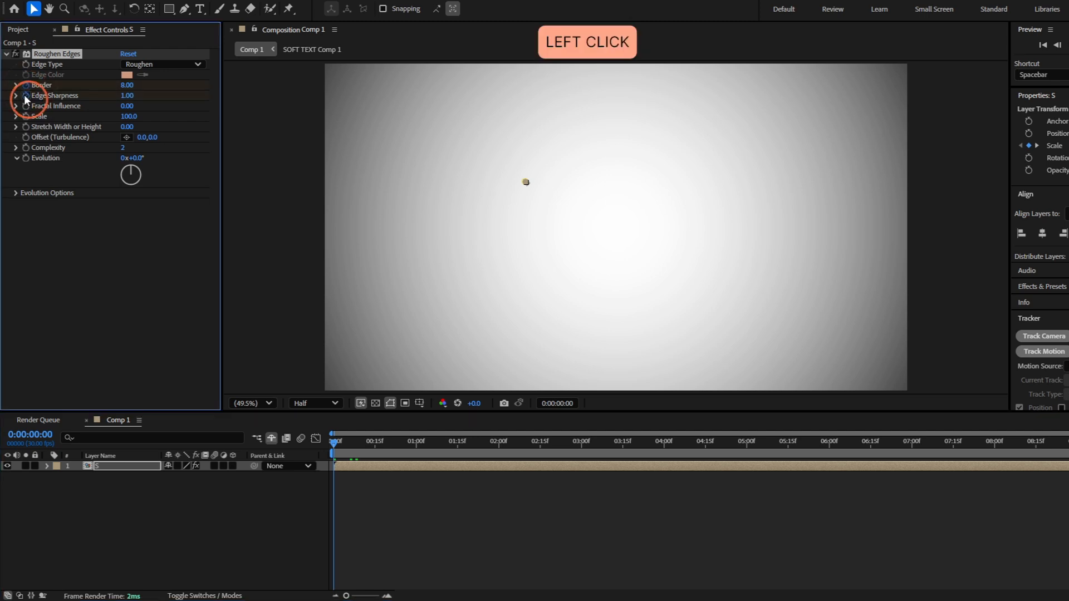
click(25, 95)
key(u)
Move the Border keyframe to frame 8 and set its value to 53.10
mouse_move(340, 445)
mouse_down()
mouse_move(373, 448)
mouse_move(357, 450)
mouse_up()
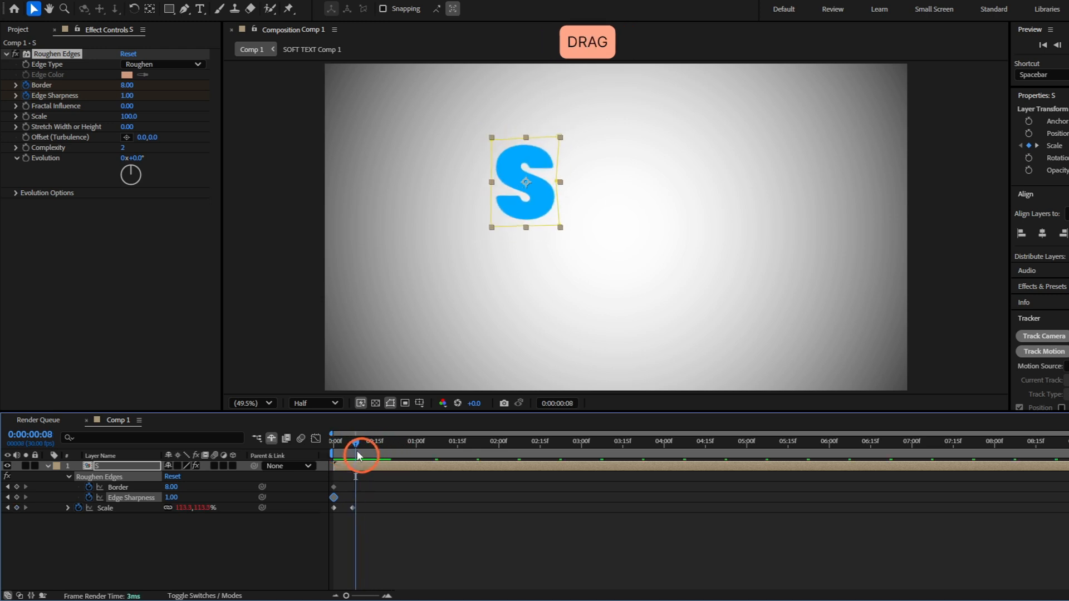
drag(334, 488, 359, 490)
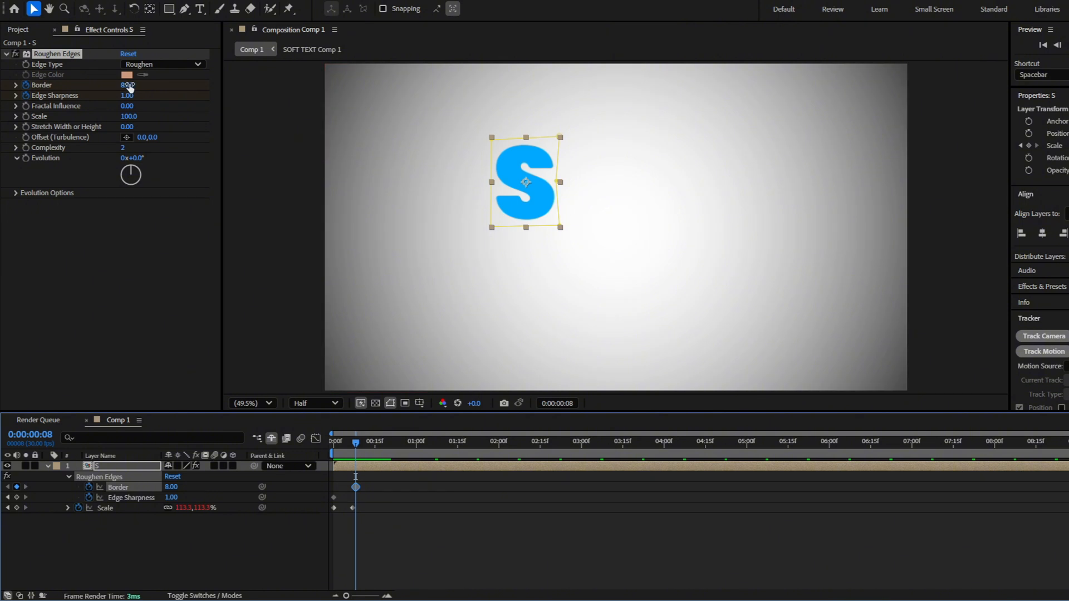
drag(129, 86, 439, 141)
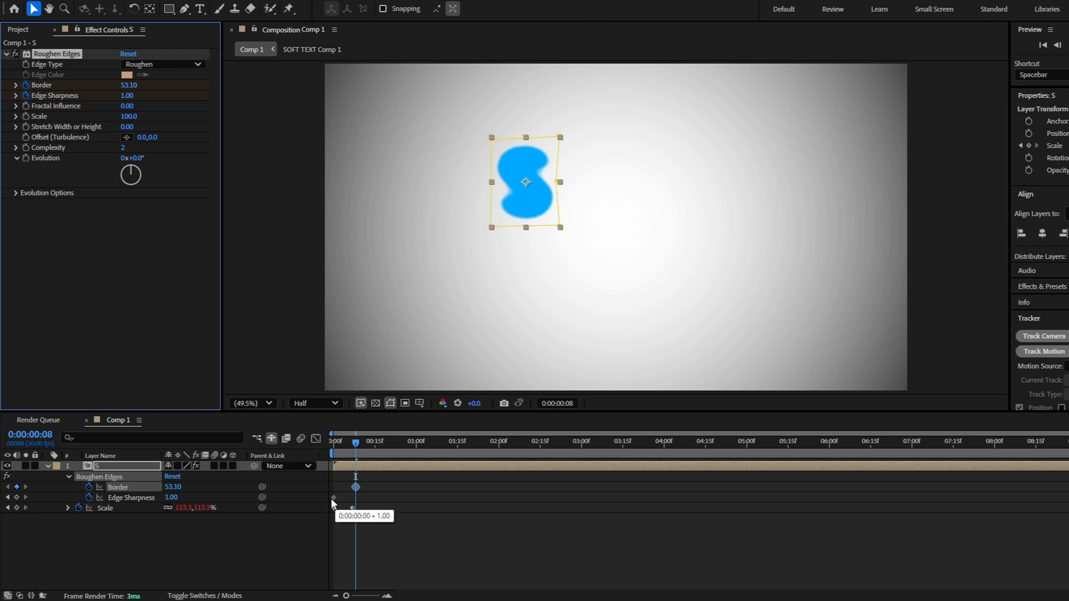
Set the Edge Sharpness keyframe to 2.76 at frame 8, and move the Border and Edge Sharpness keyframes back to frame 0
drag(333, 499, 359, 503)
scroll(556, 133, up, 3)
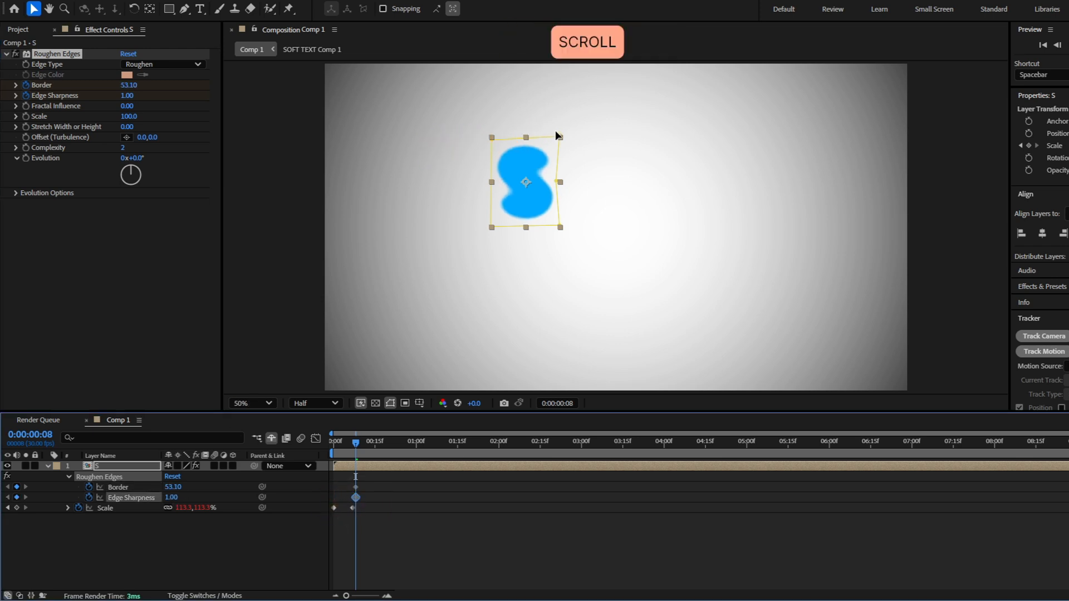
drag(515, 177, 595, 190)
scroll(594, 189, down, 2)
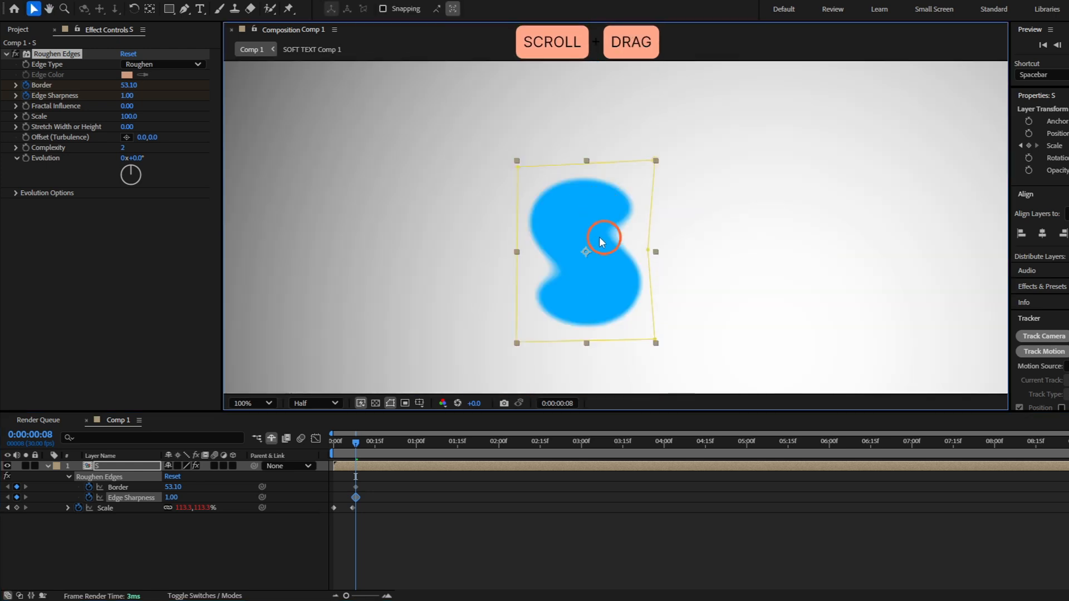
drag(596, 239, 585, 131)
scroll(584, 132, down, 2)
click(173, 498)
drag(173, 498, 184, 498)
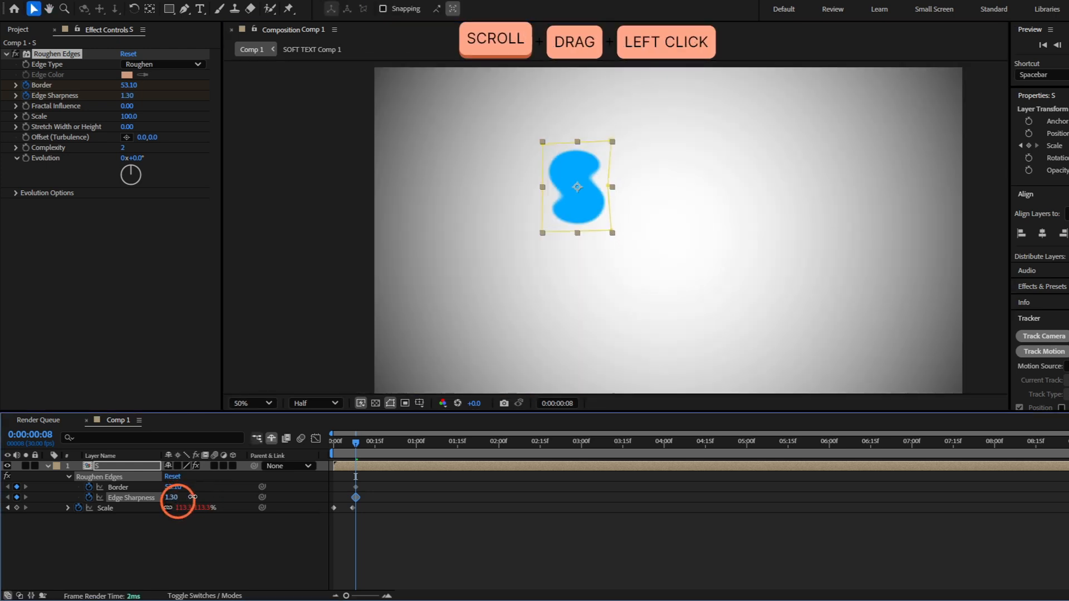
shift+click(356, 488)
drag(356, 487, 336, 487)
Add an Edge Sharpness keyframe with a value of 1 at frame 17
drag(336, 446, 380, 450)
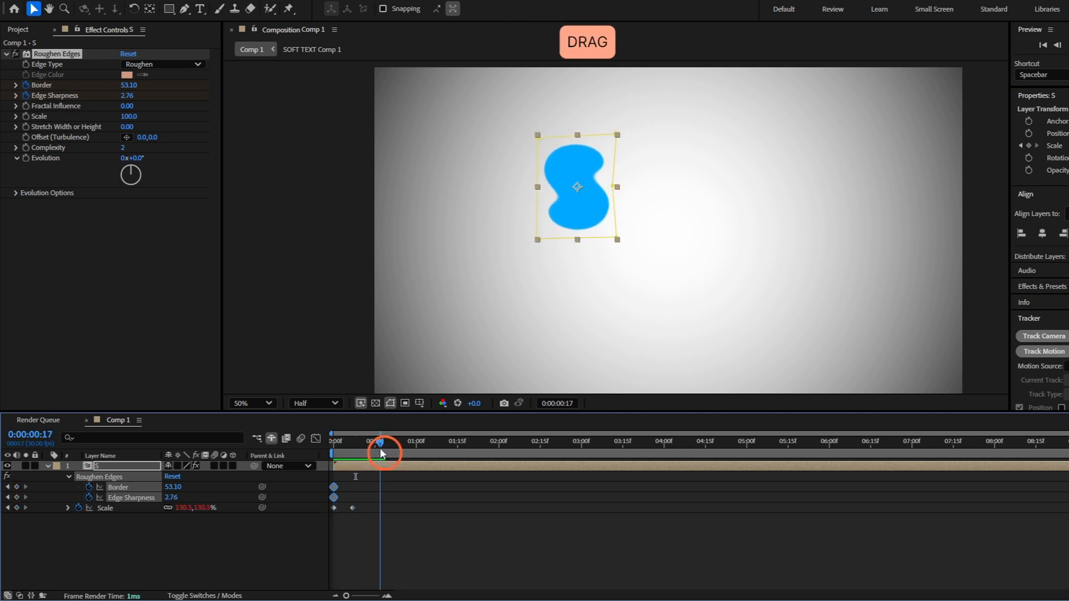
click(399, 517)
click(174, 487)
click(173, 497)
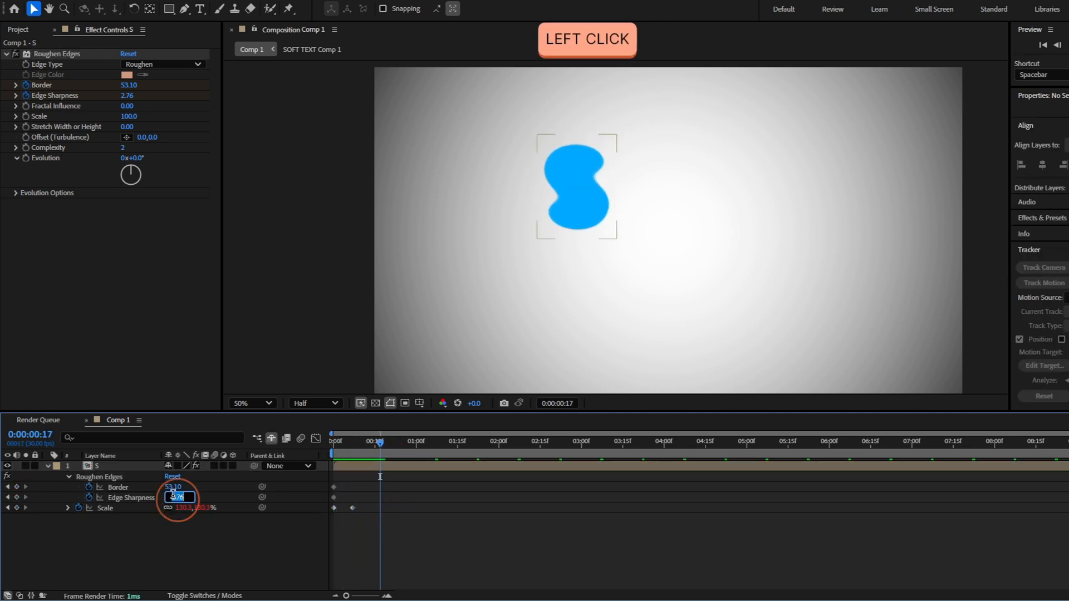
text(11)
key(BackSpace)
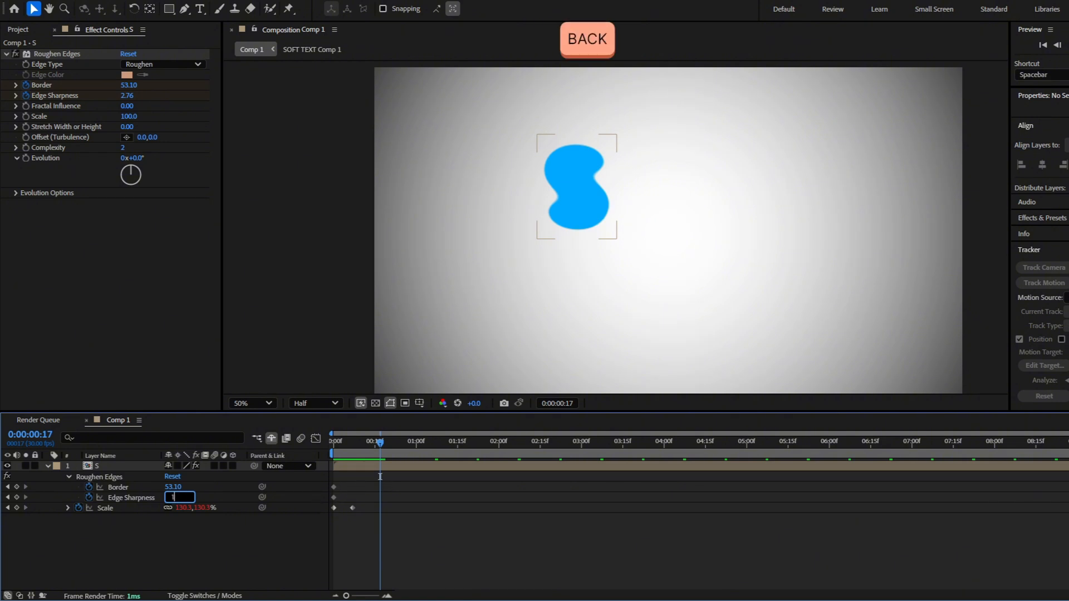
key(Return)
Lower Border to 0.60 at frame 17 and inspect the edges of the S up close
drag(171, 488, 0, 577)
scroll(612, 145, up, 3)
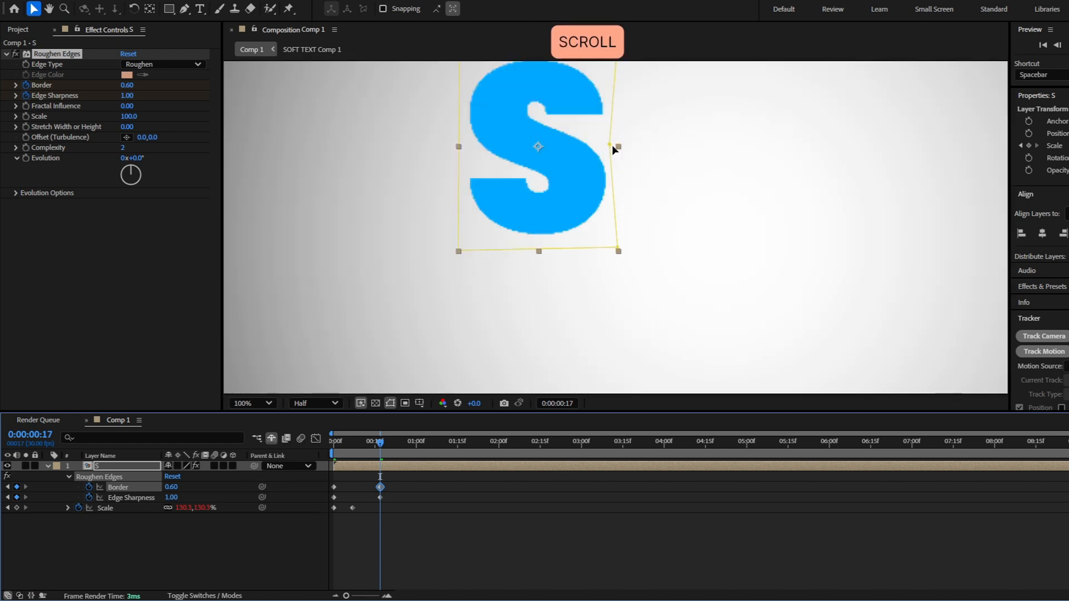
drag(583, 154, 749, 463)
scroll(675, 191, down, 1)
drag(676, 191, 651, 334)
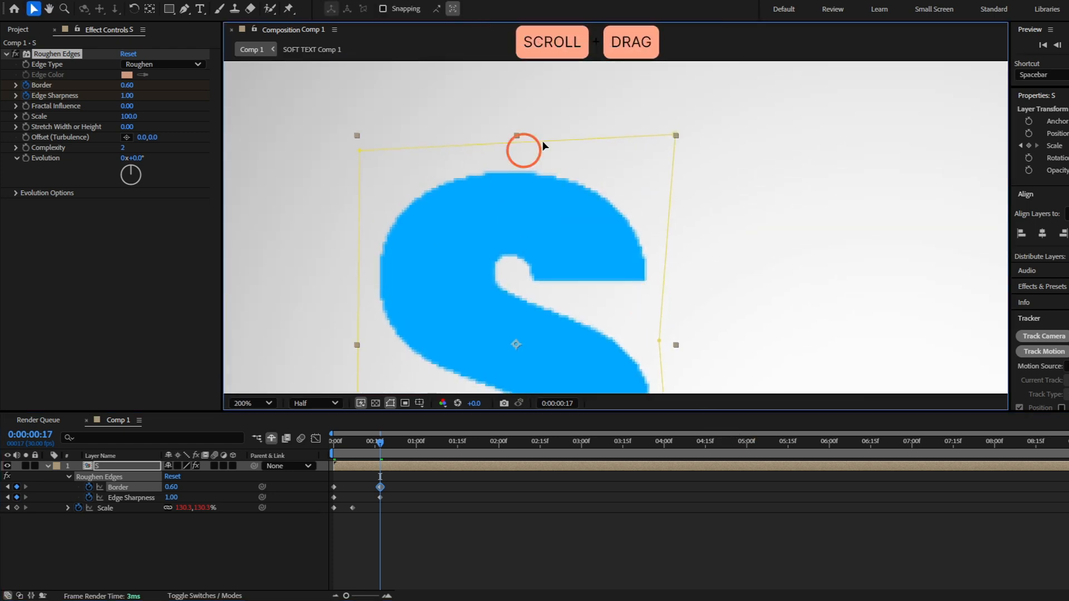
scroll(552, 183, down, 1)
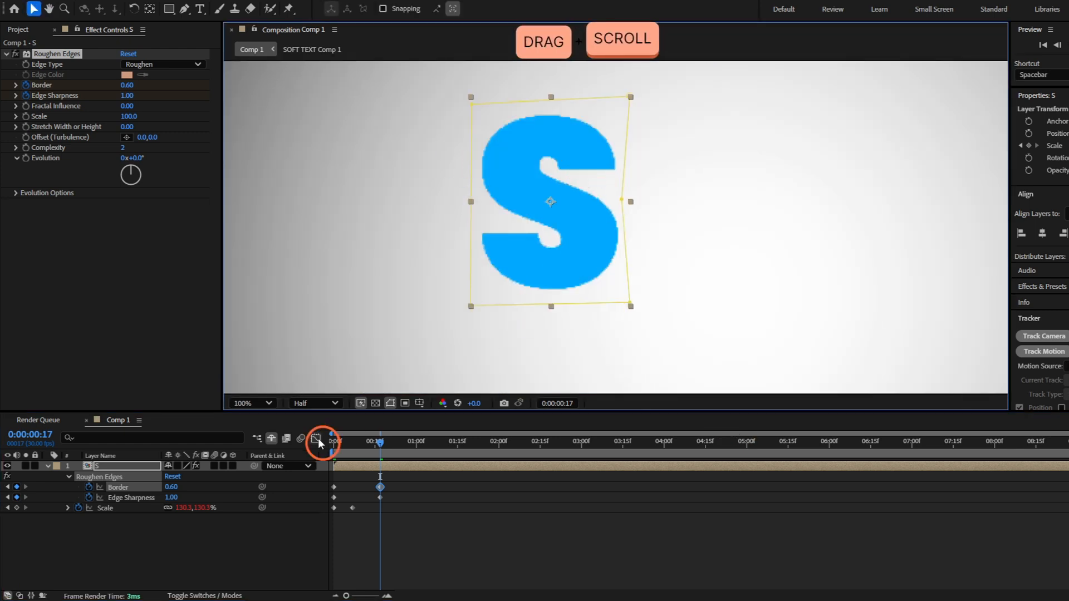
Raise the Border value at frame 17 to 7.50 to soften the corners of the S
click(171, 487)
text(5)
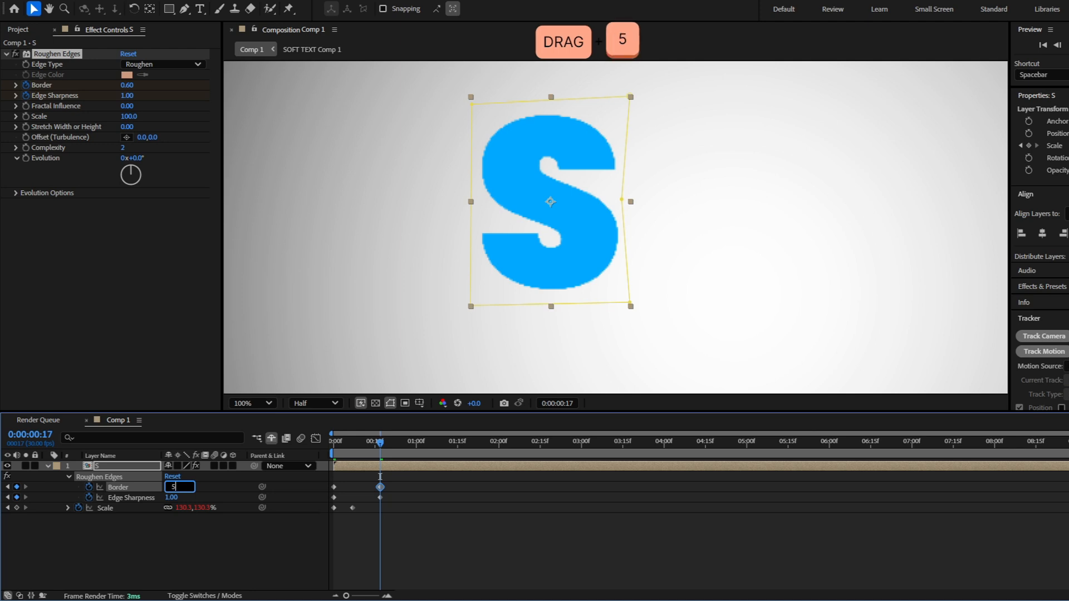
click(478, 533)
drag(179, 489, 193, 489)
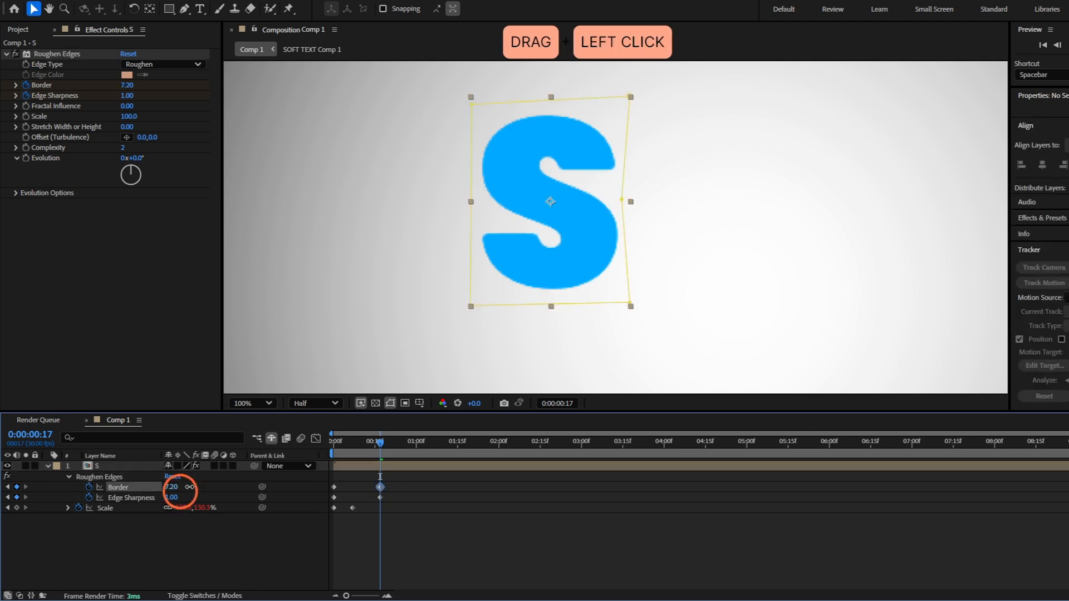
Apply Easy Ease to all four Border and Edge Sharpness keyframes and preview the S animation from the start
drag(381, 444, 335, 450)
key(shift+slash)
drag(398, 501, 295, 477)
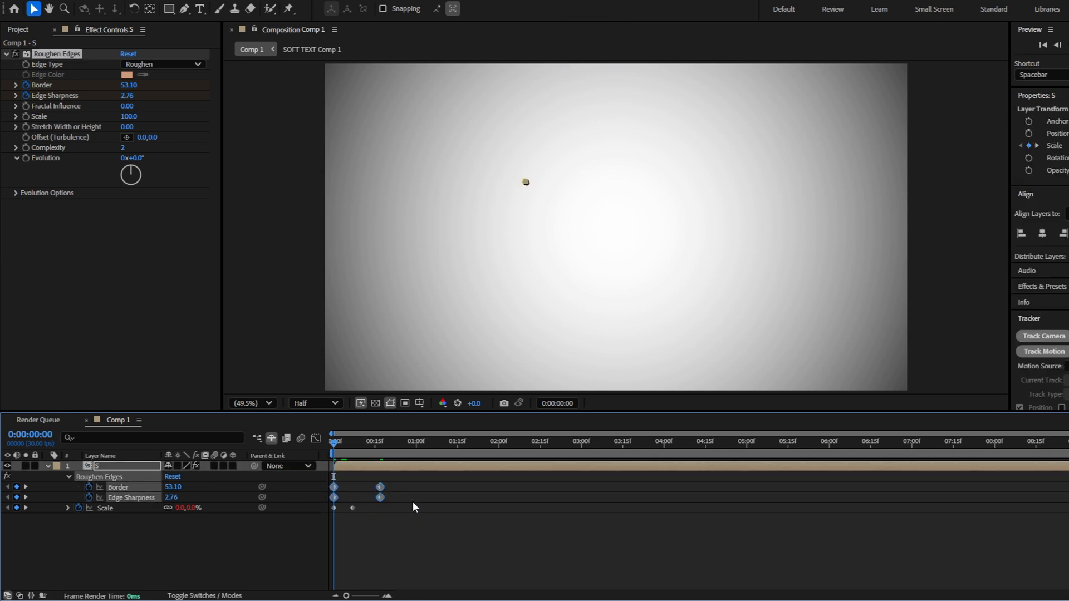
key(F9)
click(423, 534)
key(space)
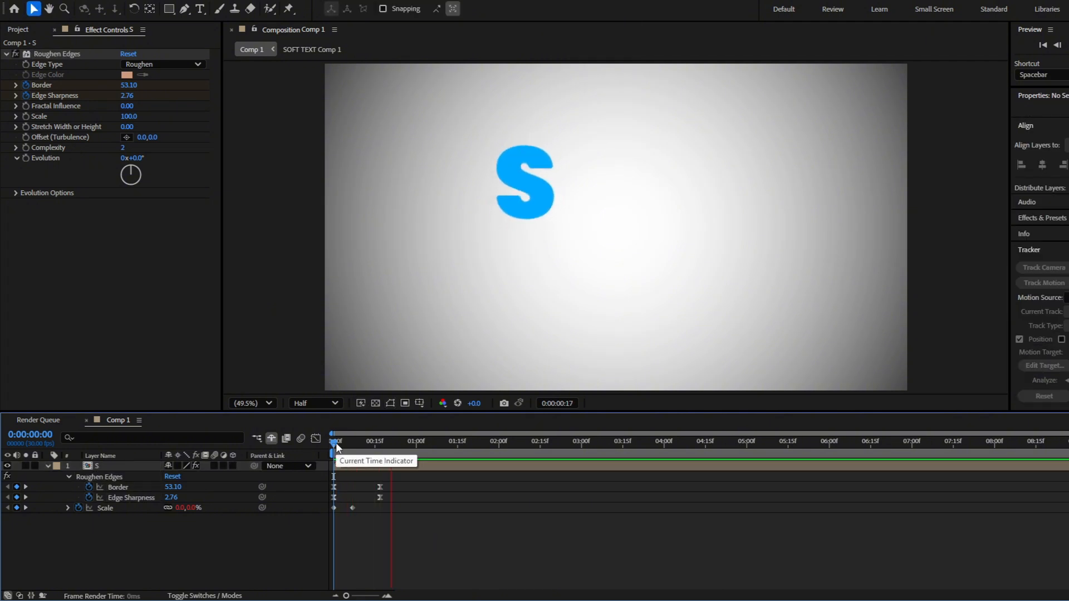
click(335, 442)
key(space)
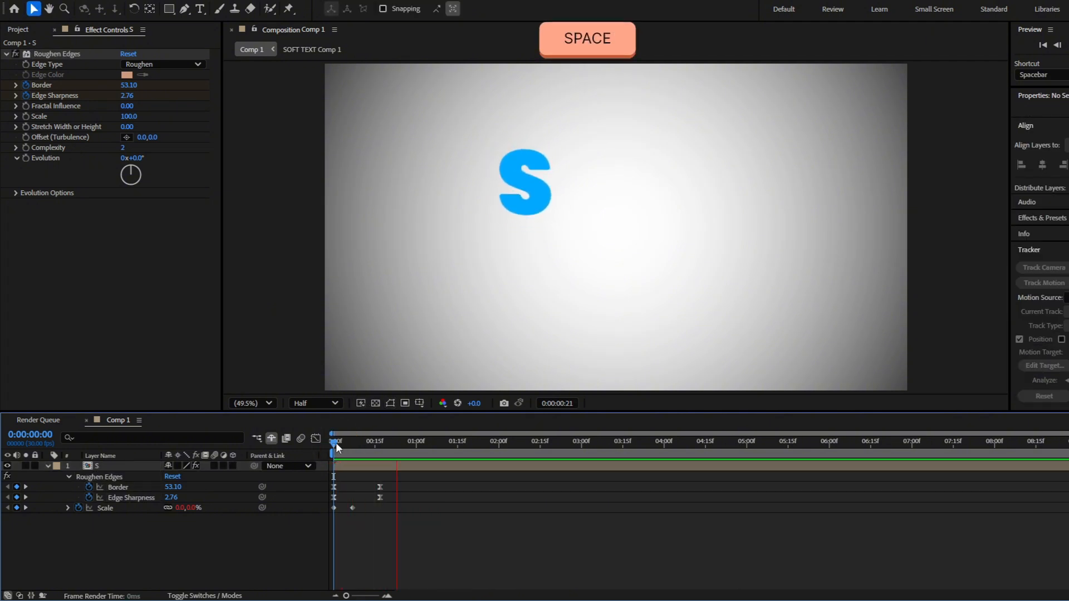
drag(336, 443, 361, 453)
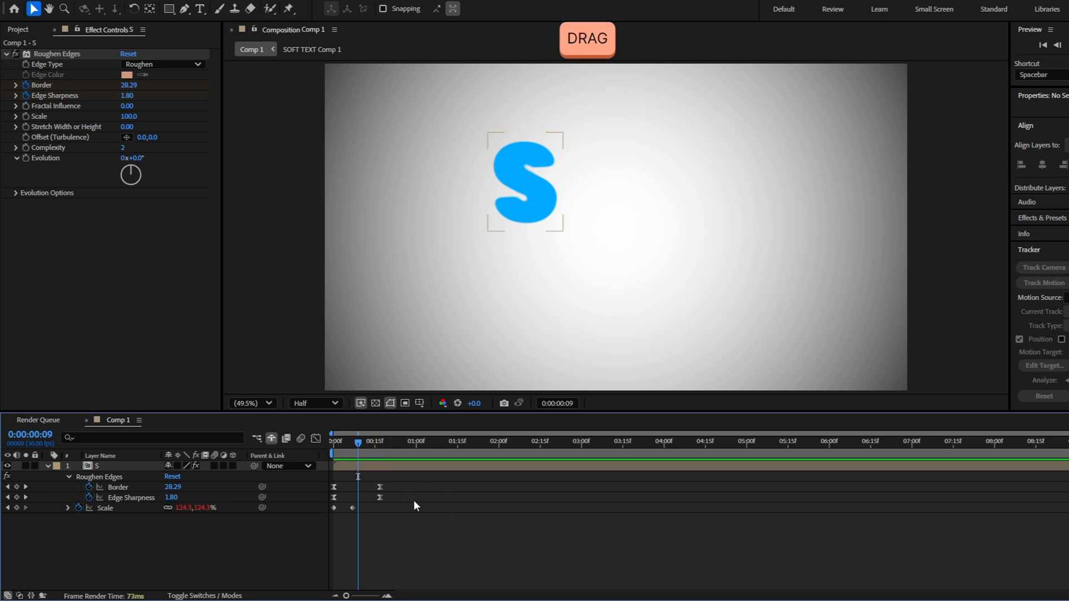
Move the ending Border and Edge Sharpness keyframes out to about 1.5 seconds and replay the animation
drag(413, 500, 460, 467)
key(space)
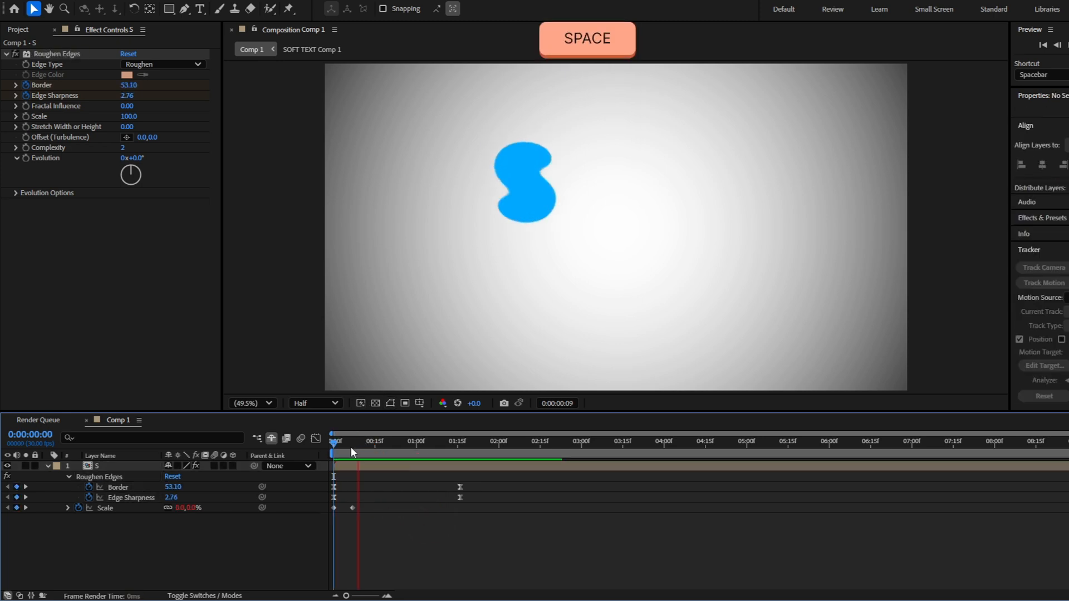
drag(341, 446, 333, 448)
key(space)
Convert the ending Border and Edge Sharpness keyframes to linear, move them to 0:00:01:08, and preview the result
drag(486, 478, 435, 505)
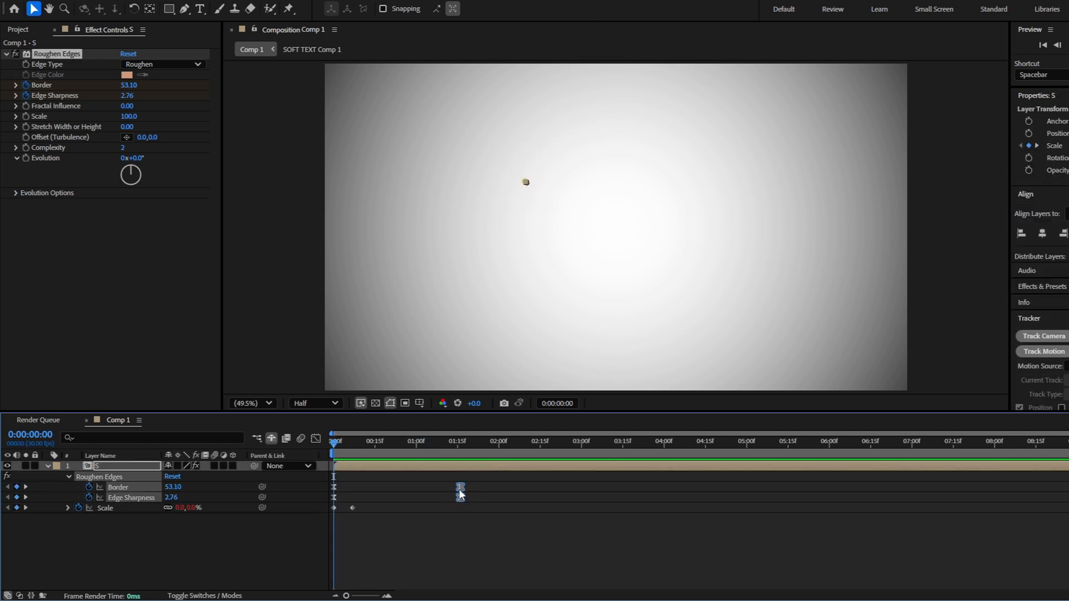
ctrl+click(461, 488)
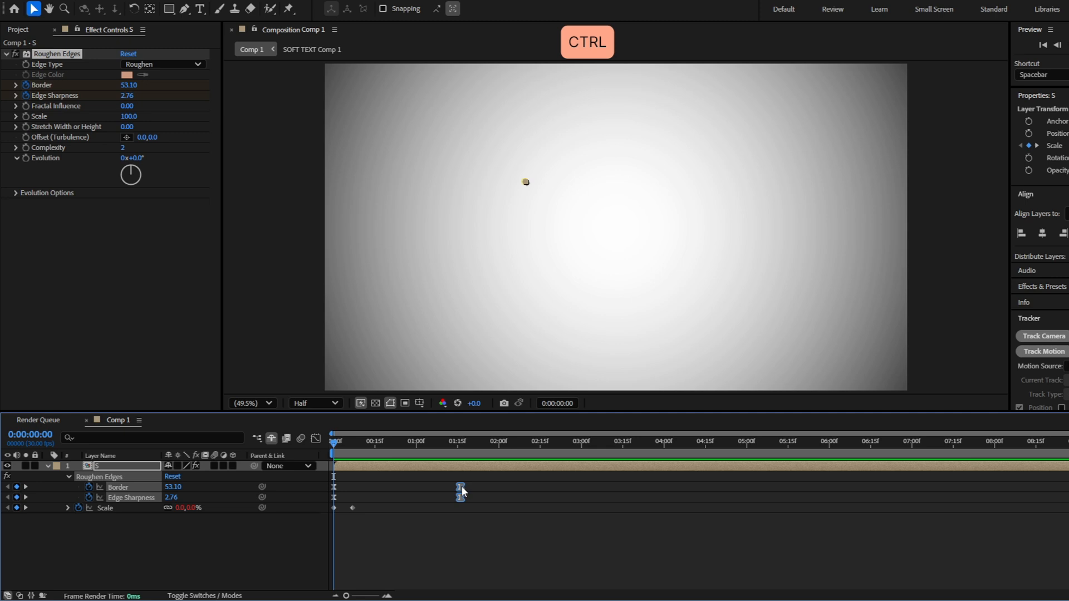
click(478, 495)
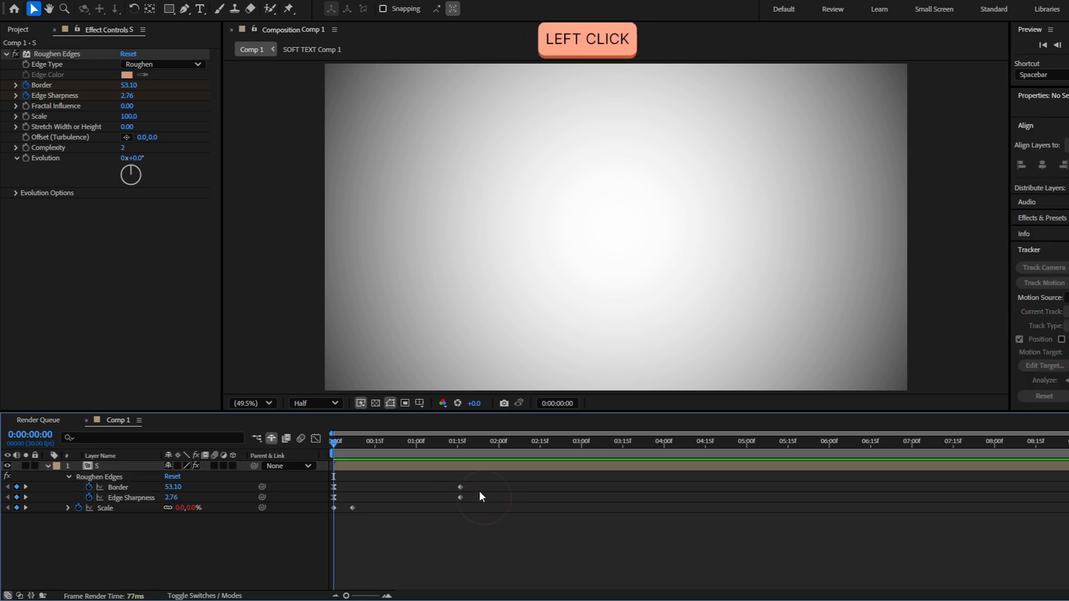
drag(481, 496, 439, 490)
click(452, 489)
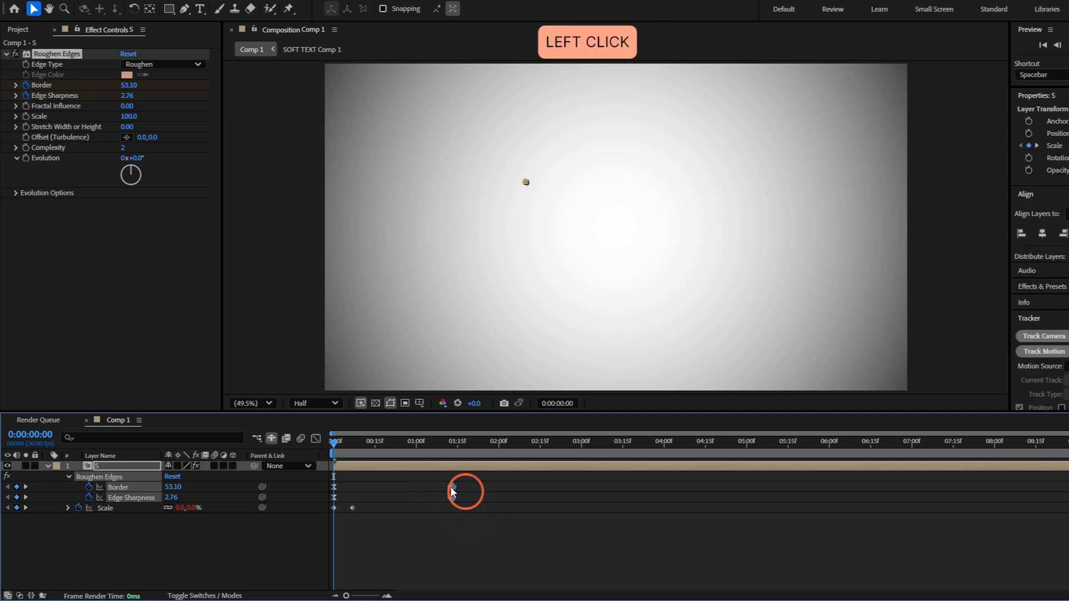
click(334, 443)
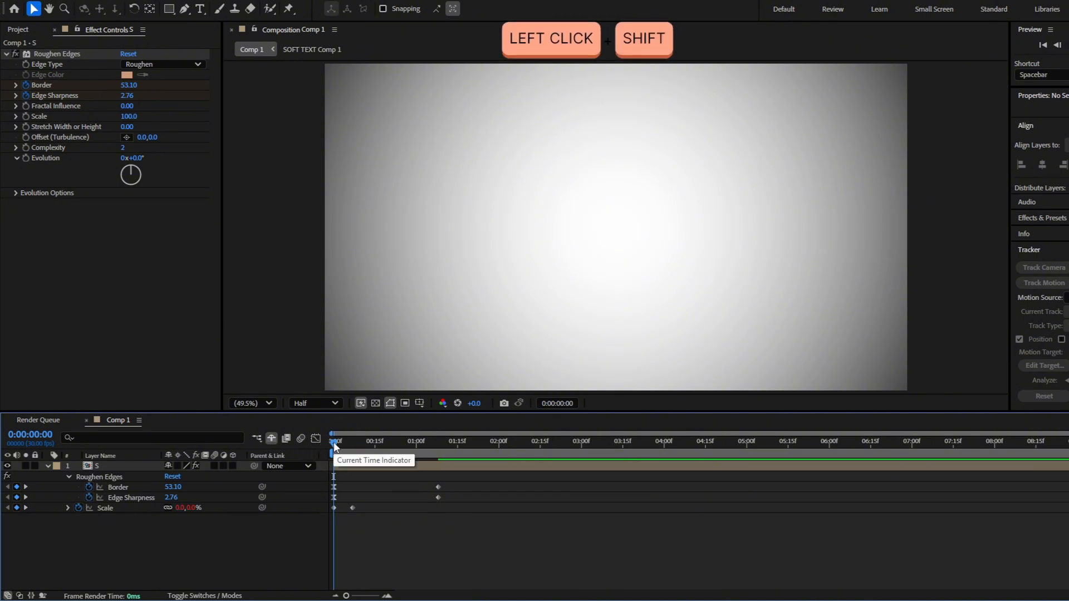
key(space)
click(334, 444)
key(space)
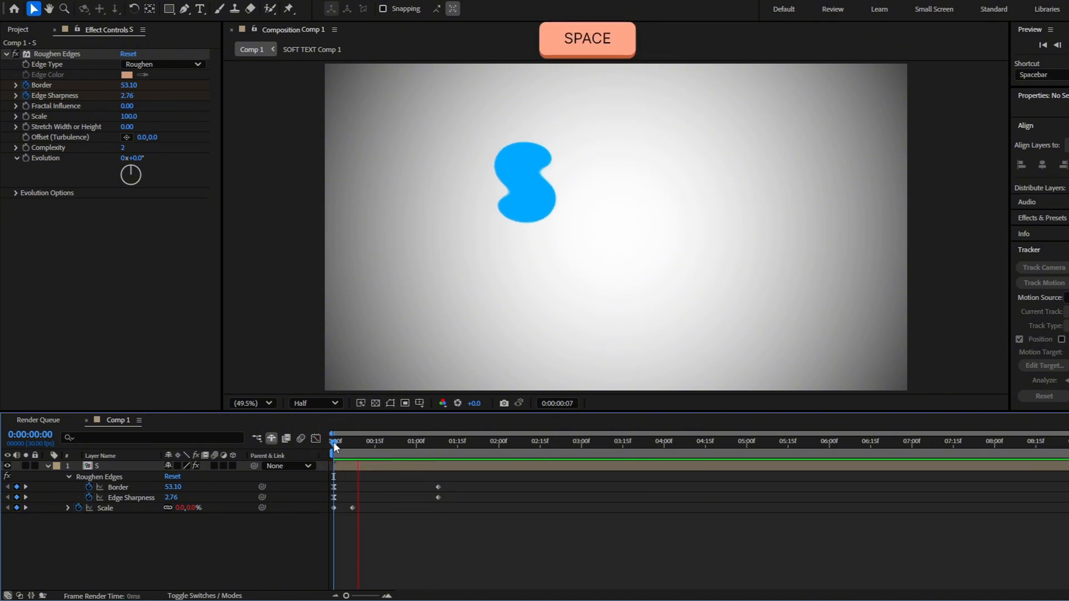
Duplicate the finished S layer and shift the copy to start about three frames later
drag(333, 442, 442, 481)
click(450, 469)
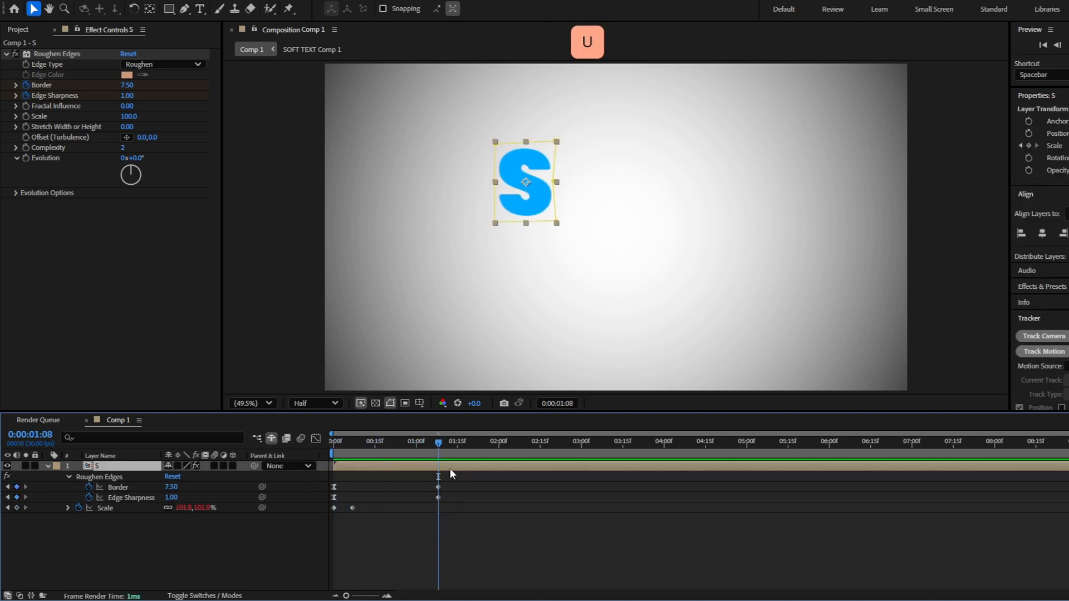
key(u)
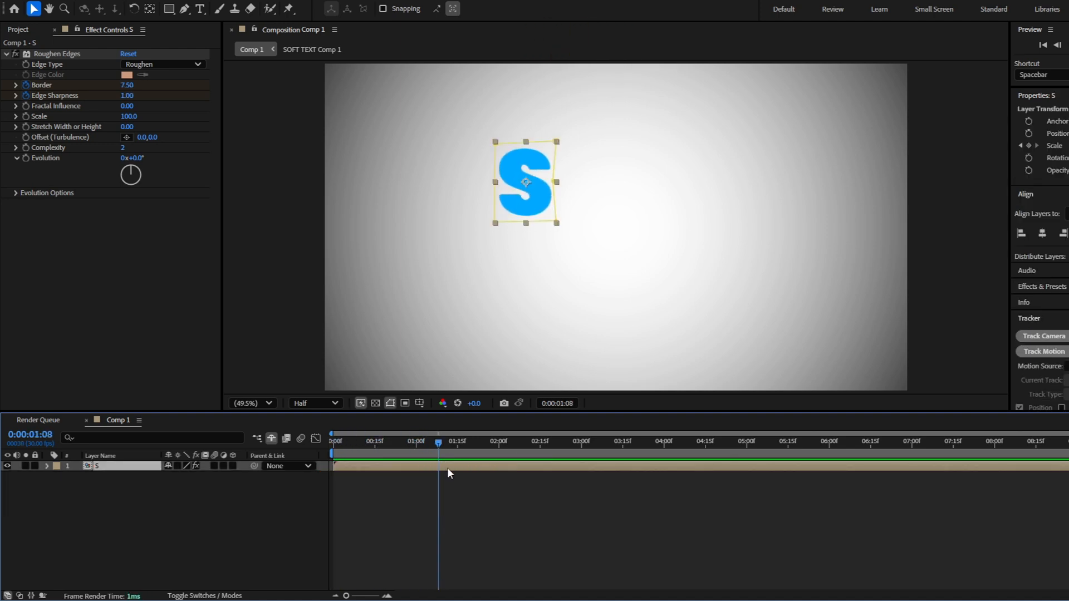
key(ctrl+d)
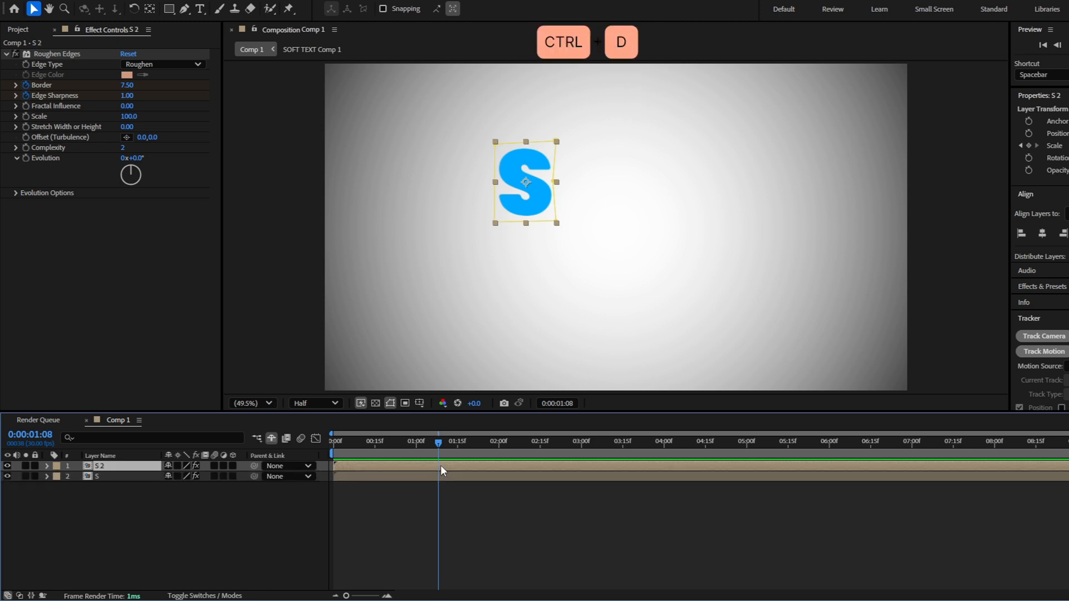
click(348, 466)
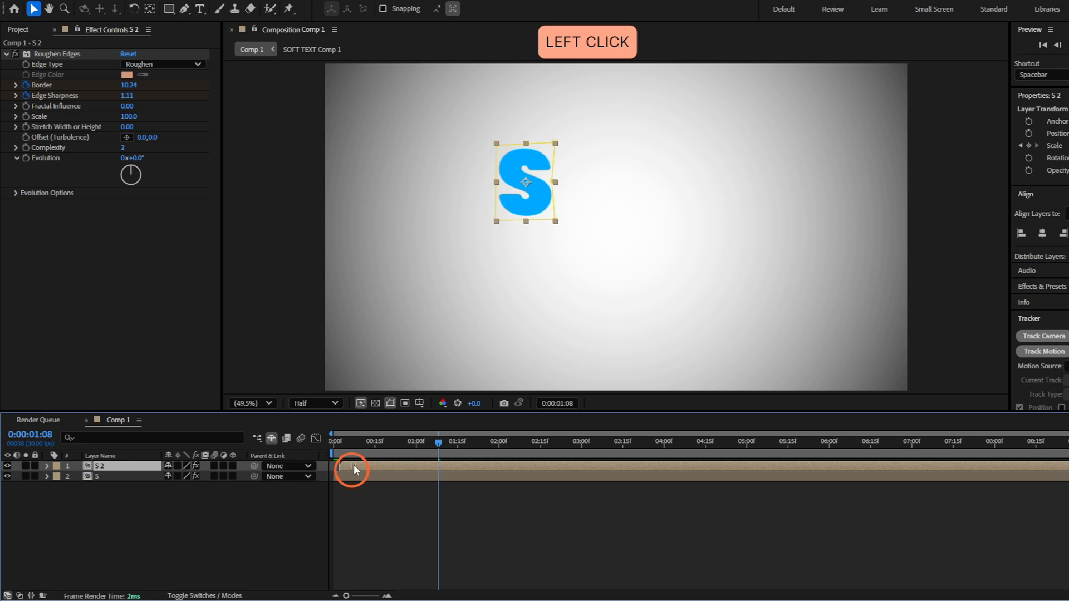
drag(355, 465, 357, 465)
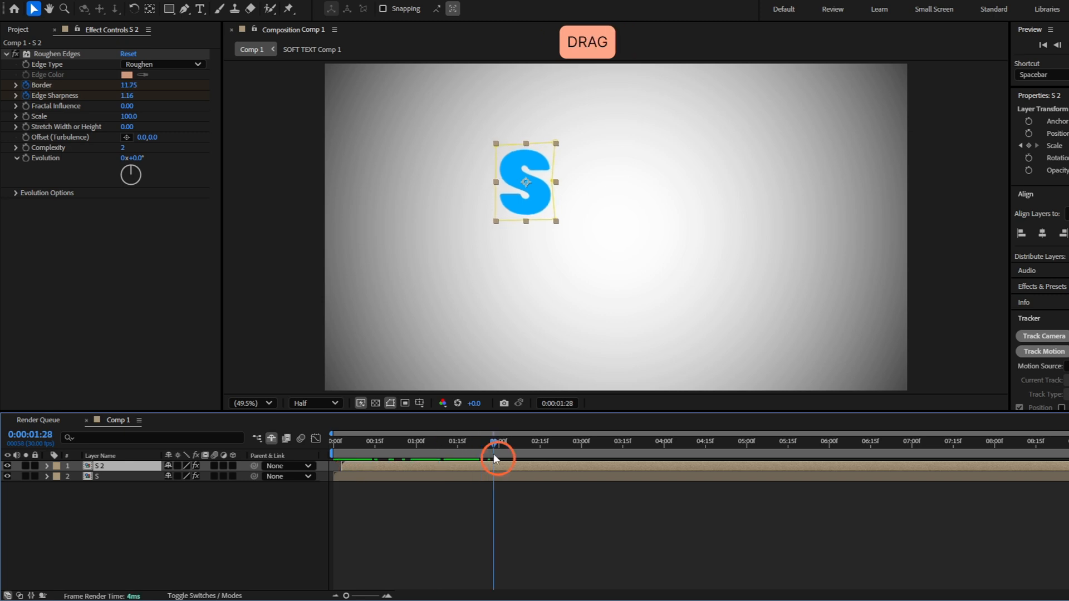
drag(494, 457, 450, 459)
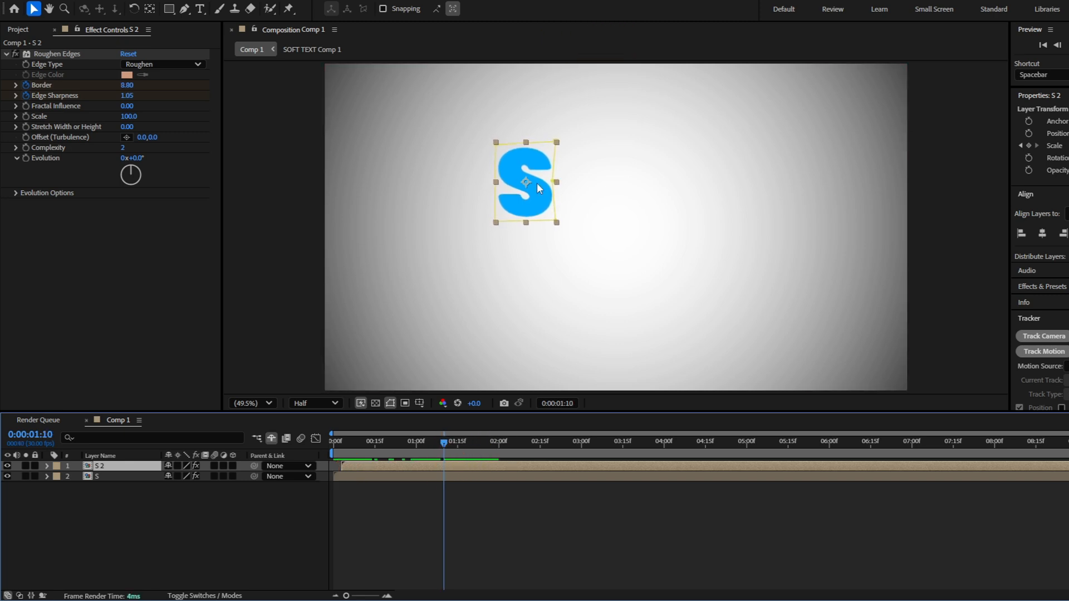
Move the mask of the duplicated S layer onto the letter O
scroll(552, 187, up, 4)
drag(551, 189, 630, 347)
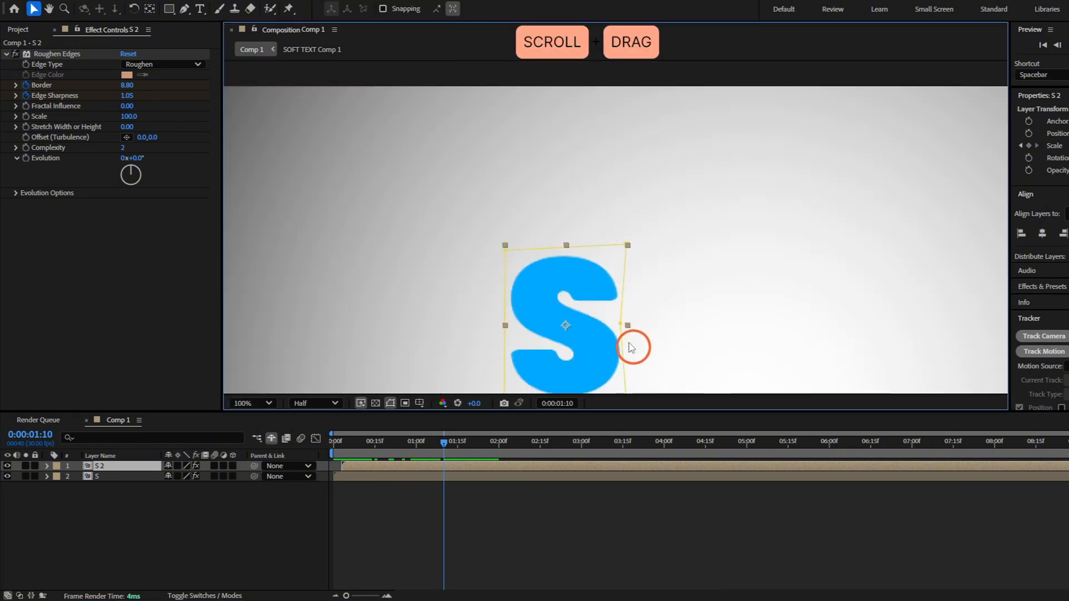
click(620, 322)
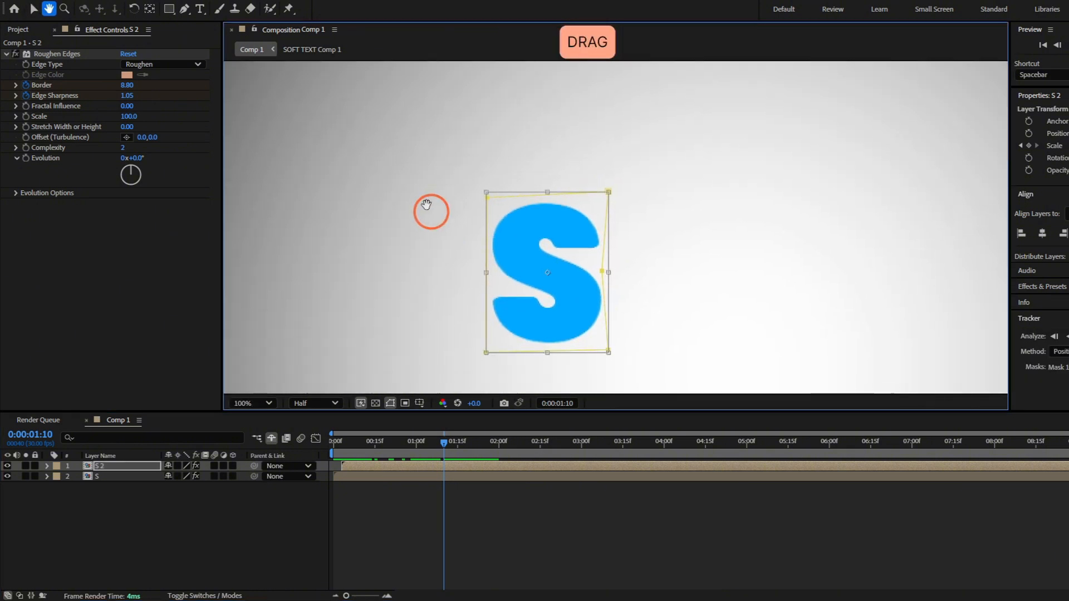
drag(429, 210, 650, 276)
click(716, 240)
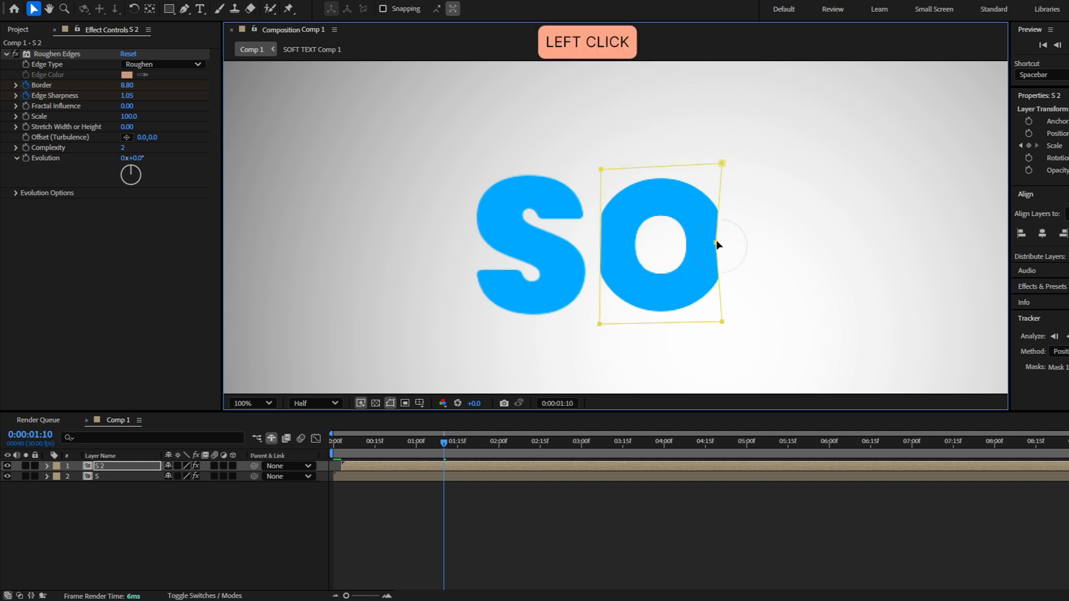
Reshape the mask's points around the full O so its curves are uncut and the S stays outside
drag(733, 246, 759, 258)
shift+click(719, 246)
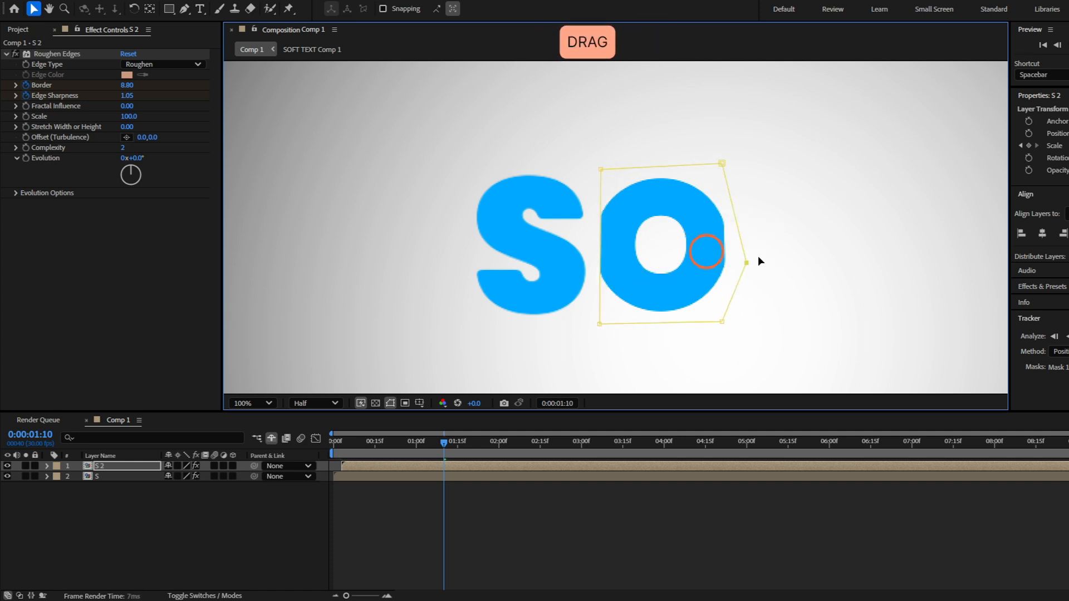
drag(600, 323, 583, 302)
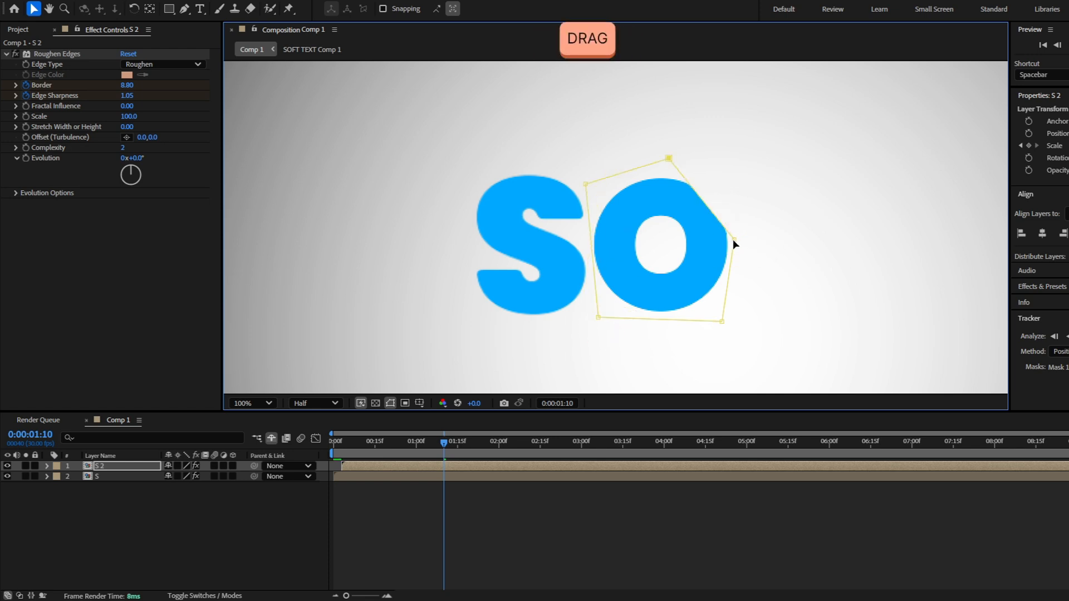
drag(734, 240, 737, 204)
Rename the duplicated layer as O and centre its anchor point on the masked letter
click(118, 467)
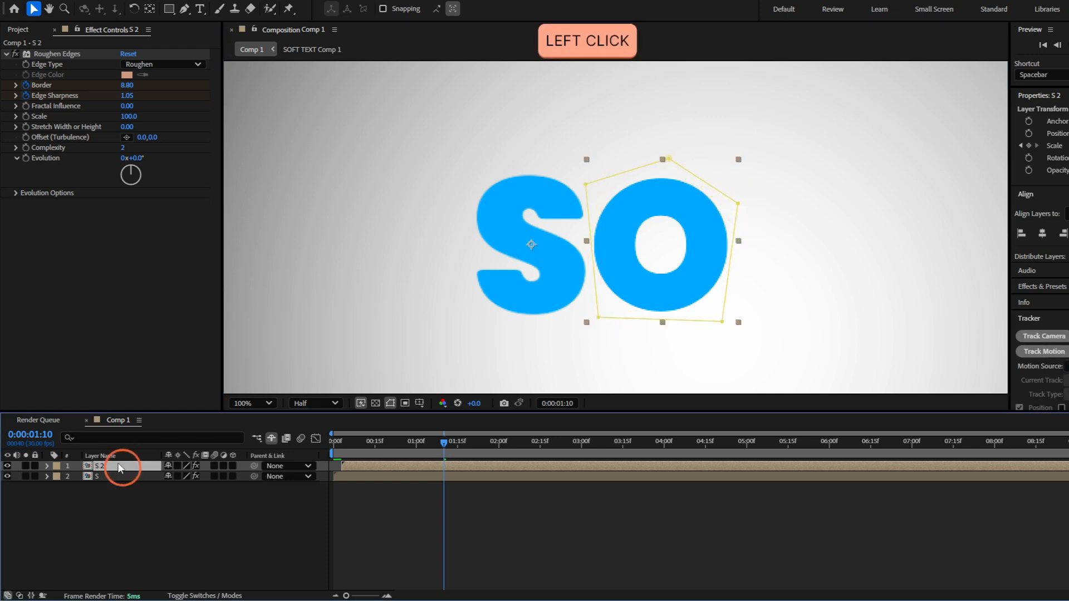
text(O)
key(Return)
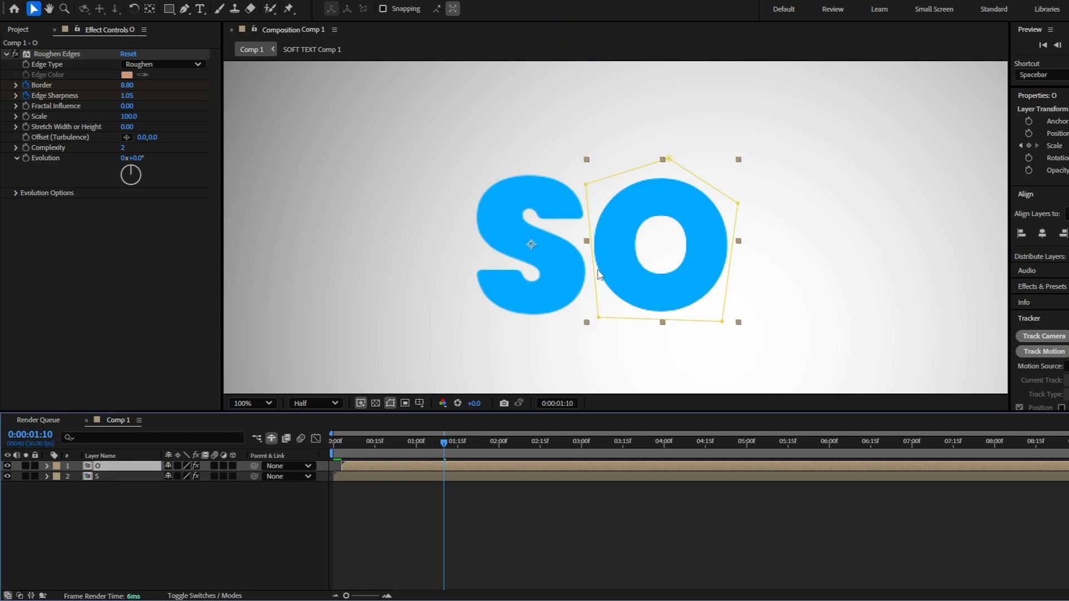
key(ctrl+alt+Home)
Preview the S and O animation from the start and inspect it around 0:00:00:14
click(340, 443)
key(space)
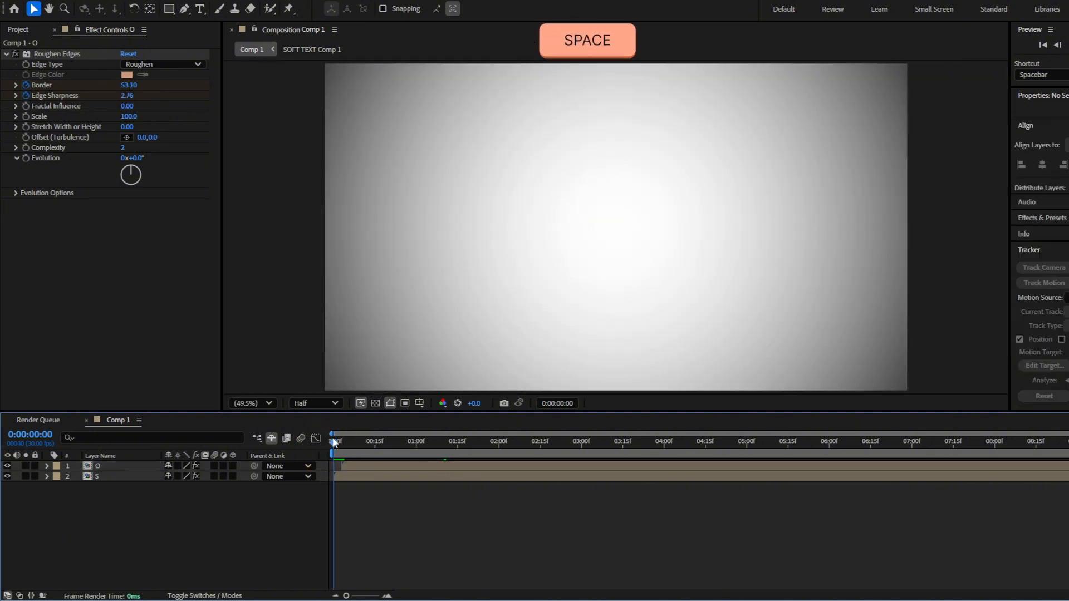
drag(334, 442, 372, 445)
Reveal the O layer's keyframes and raise the starting Border keyframe at 0:00:00:03 to 100.10
click(375, 466)
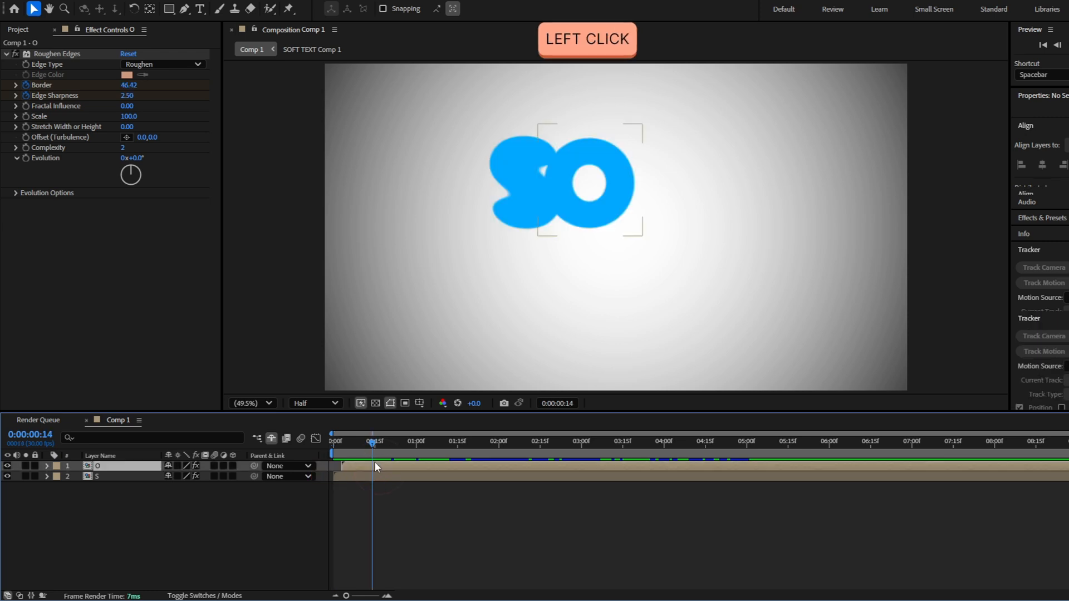
key(u)
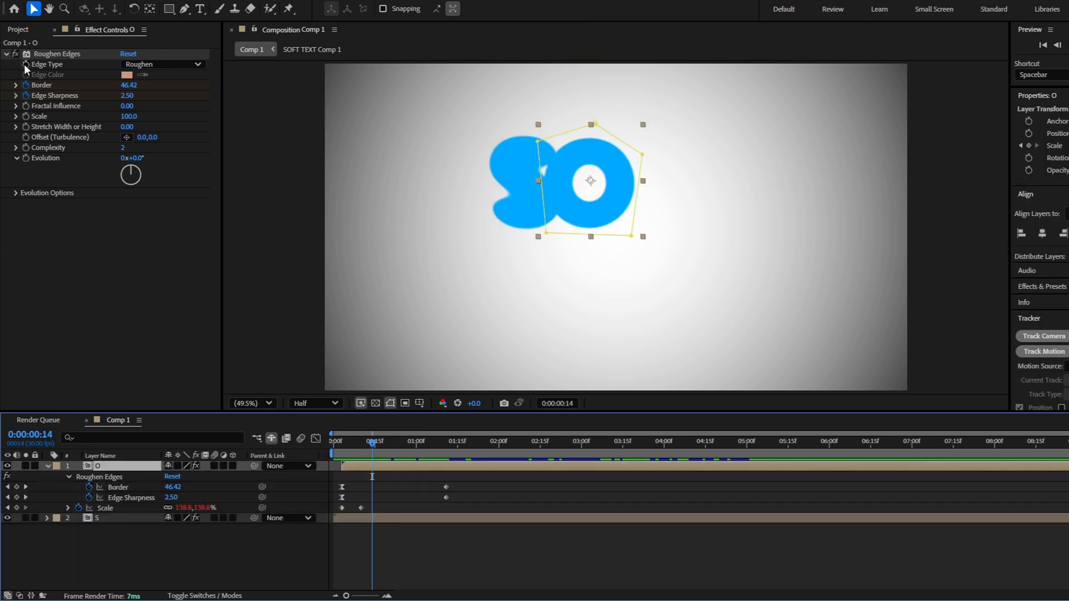
click(48, 56)
drag(361, 452, 345, 452)
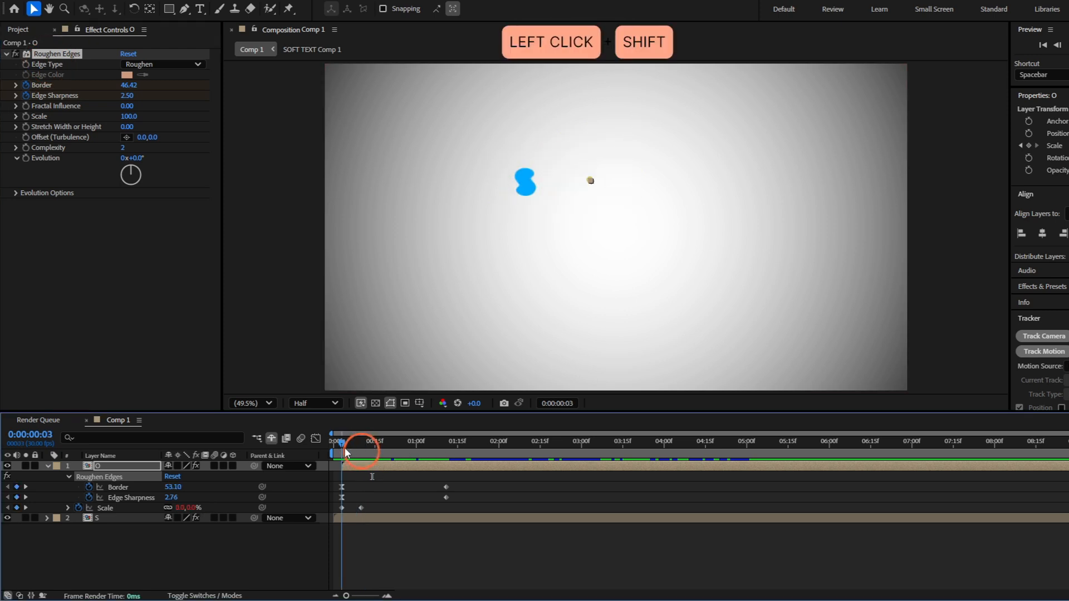
click(342, 488)
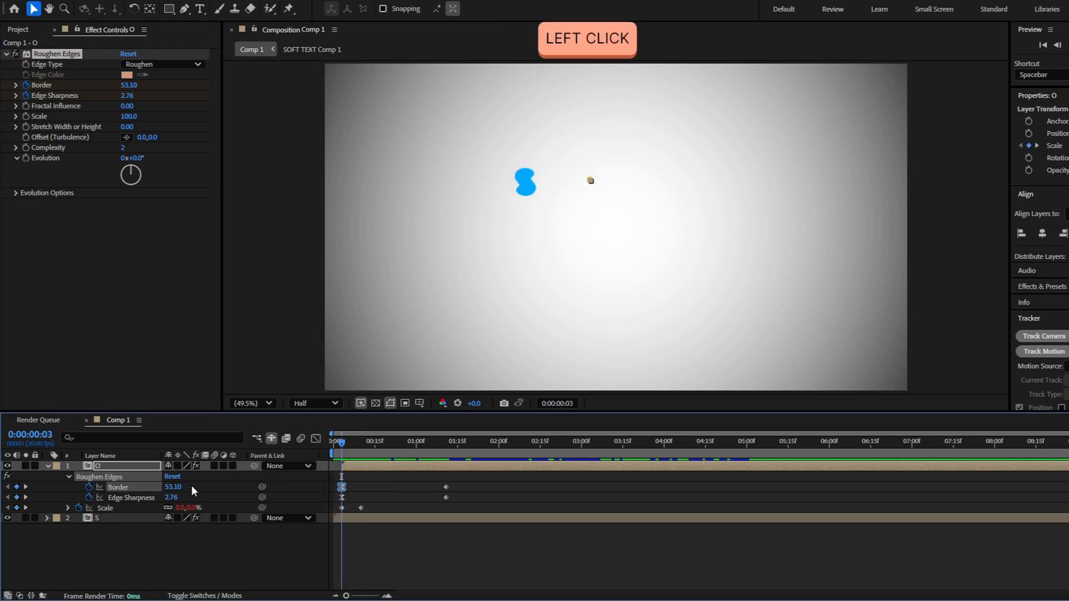
drag(174, 486, 185, 487)
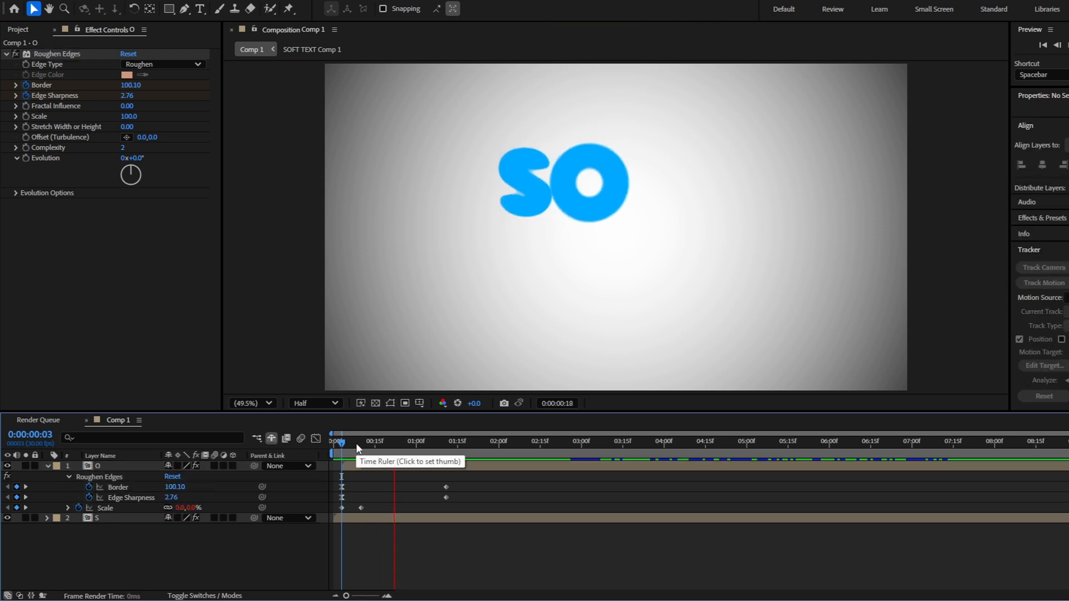
drag(356, 442, 394, 442)
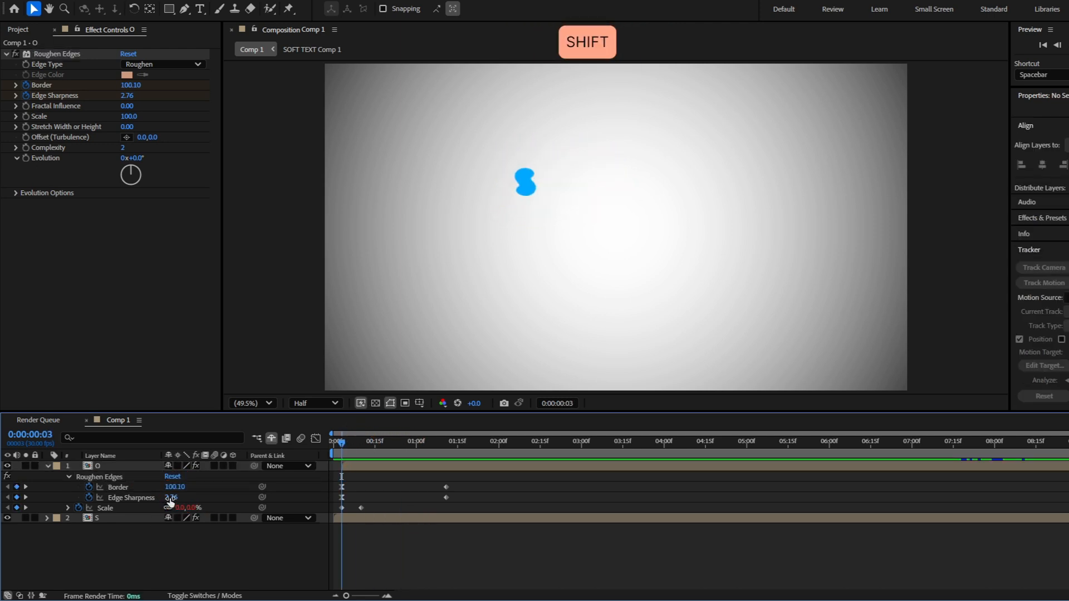
Set the O layer's starting Edge Sharpness keyframe to 10.00 and preview the animation
drag(171, 502, 187, 503)
click(393, 490)
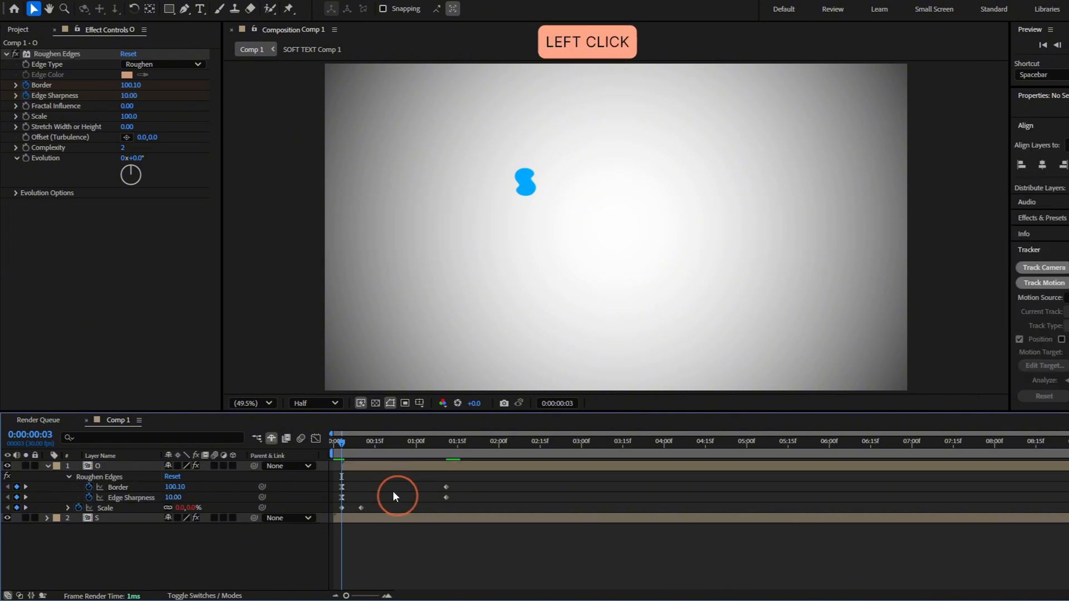
click(343, 442)
key(space)
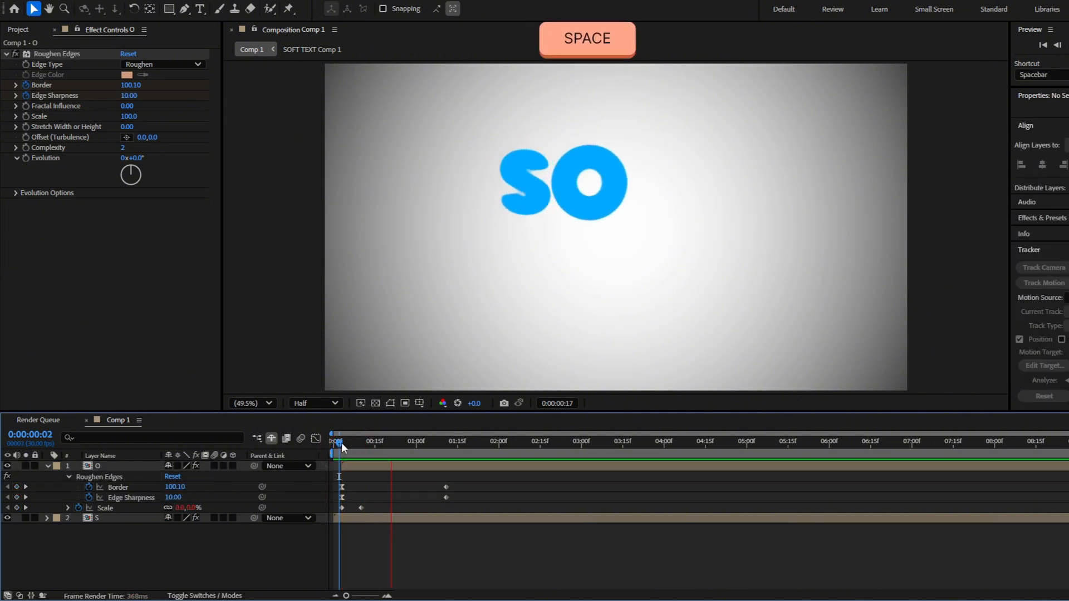
click(342, 453)
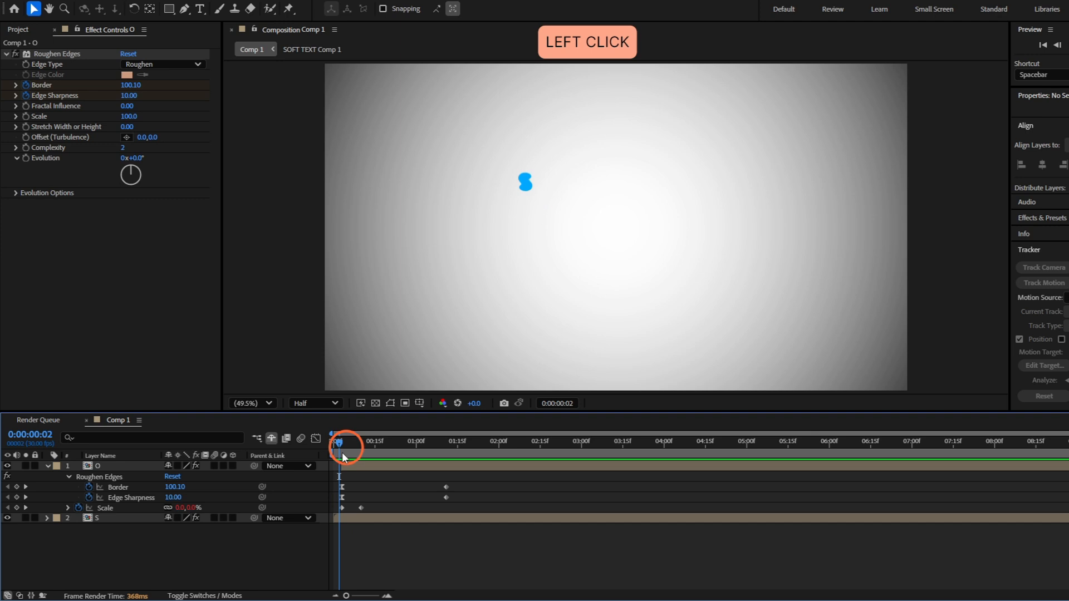
click(343, 486)
drag(357, 478, 337, 501)
click(377, 490)
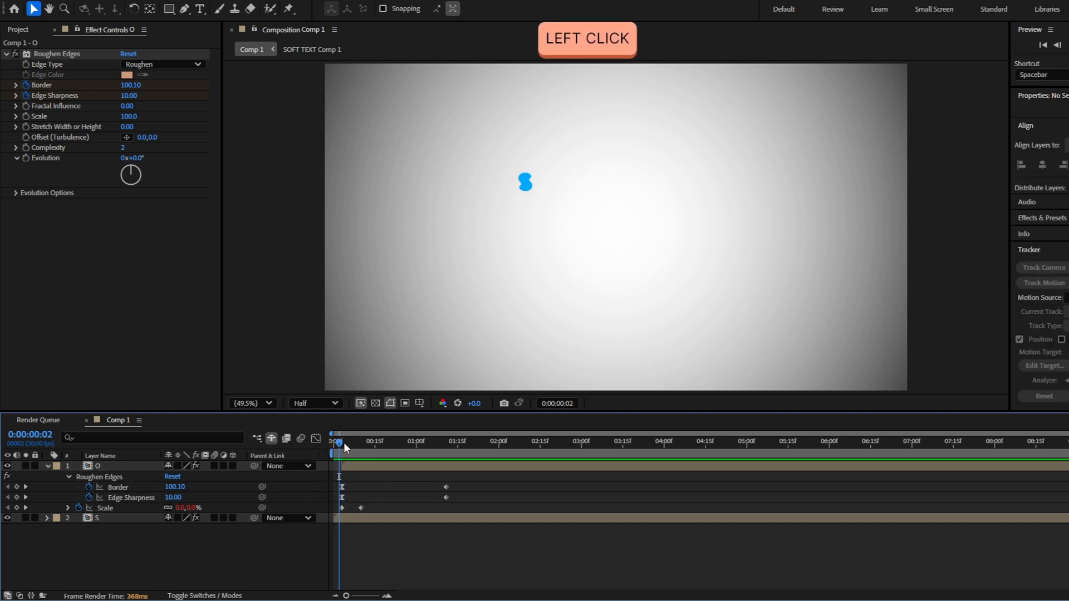
mouse_move(343, 443)
mouse_down()
mouse_move(438, 447)
mouse_move(342, 460)
mouse_up()
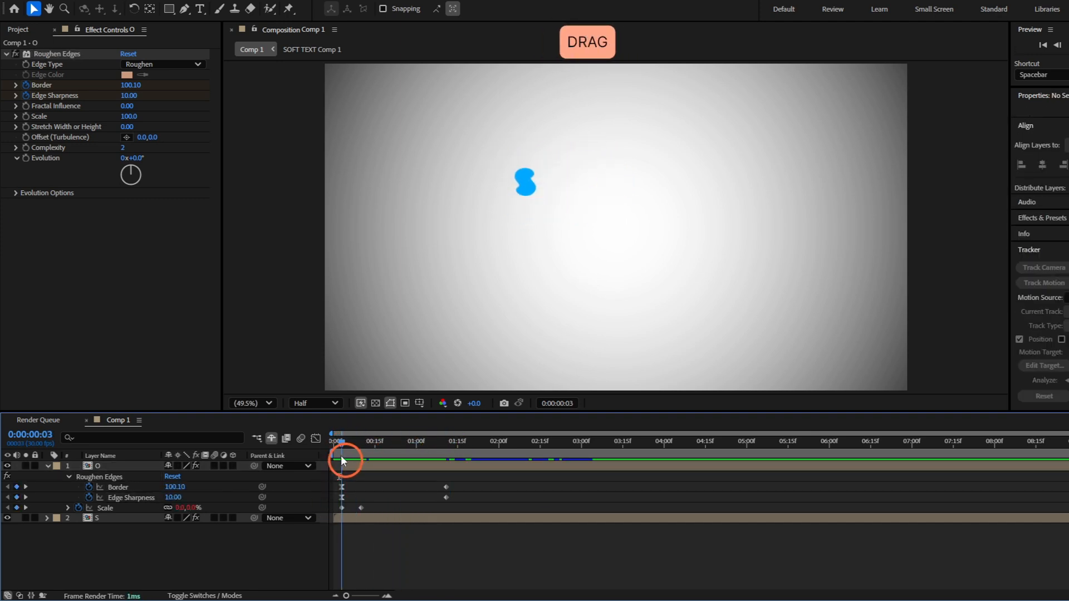
Collapse the O layer's properties, duplicate the layer, and shift the copy to start about three frames later
key(u)
click(349, 464)
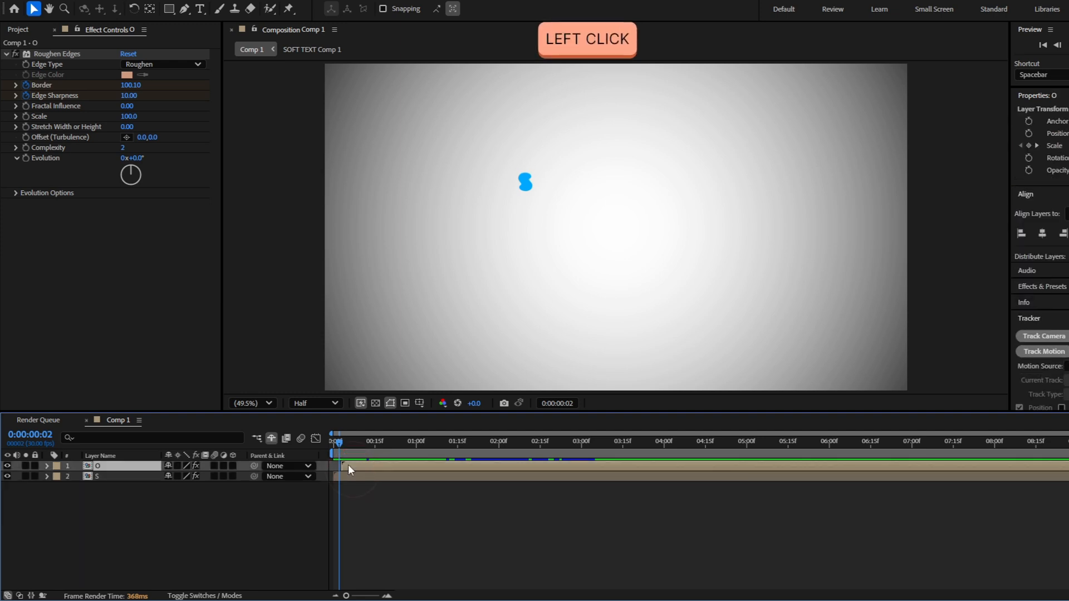
key(ctrl+d)
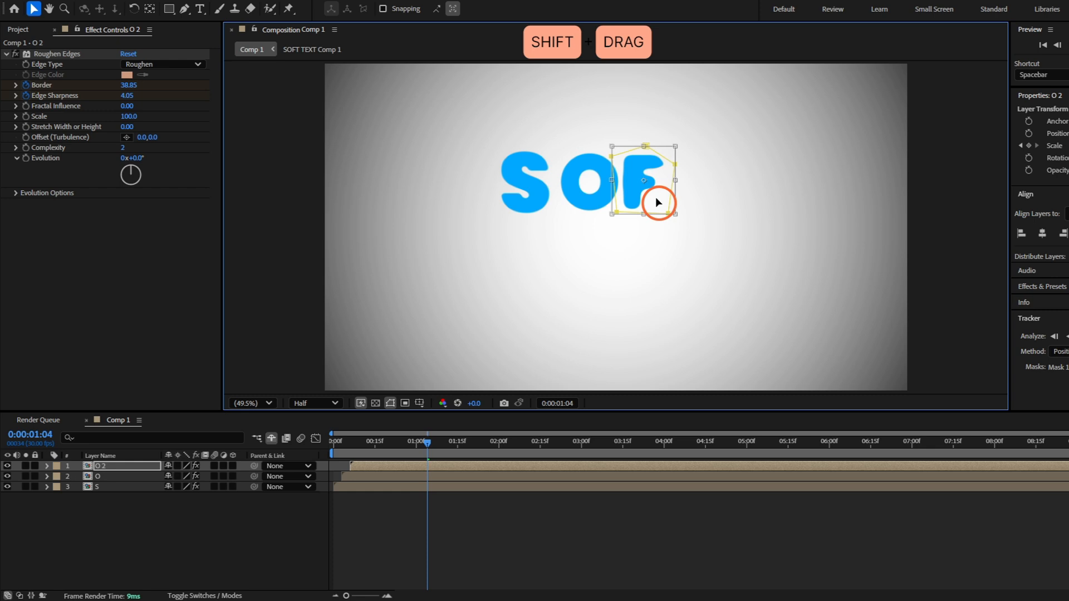
Move the O copy's mask onto the letter F and reshape its points to exclude the neighbouring O and T
click(463, 444)
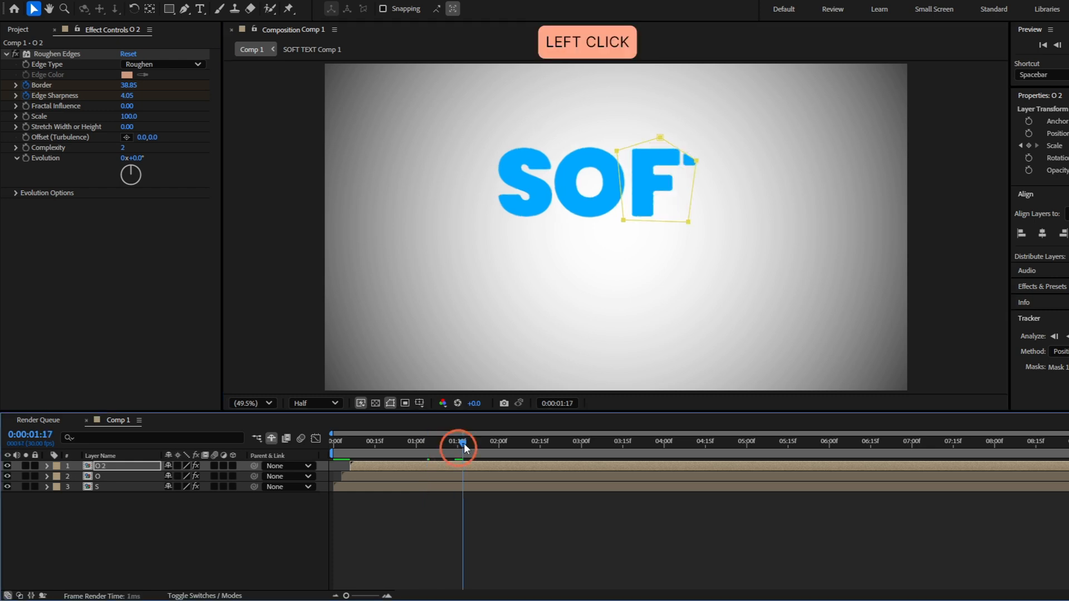
drag(463, 444, 514, 443)
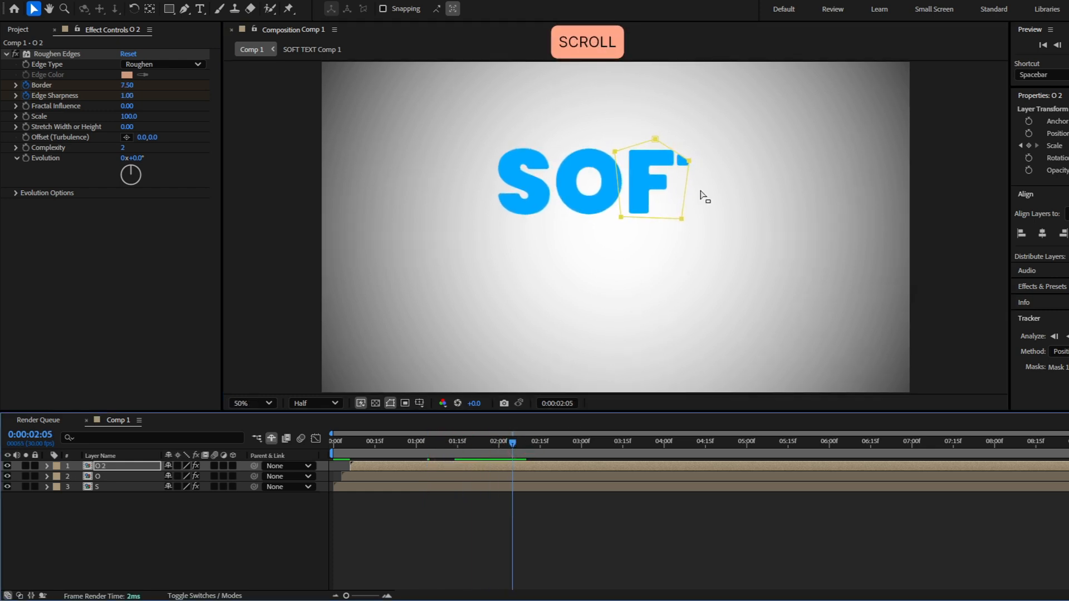
scroll(704, 195, up, 3)
shift+click(539, 169)
drag(565, 167, 562, 161)
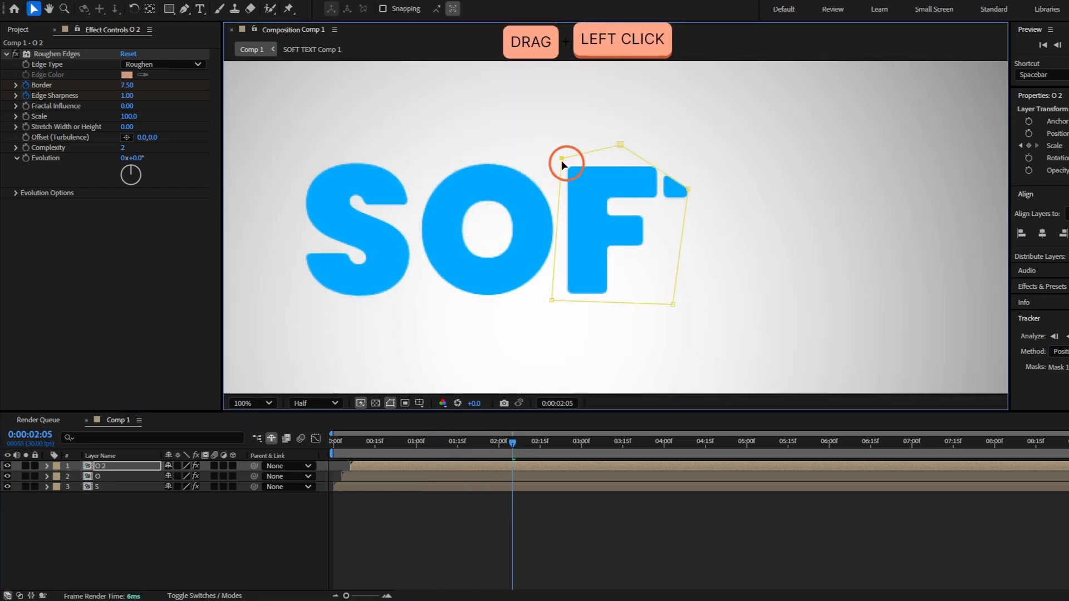
drag(551, 301, 560, 298)
drag(672, 304, 640, 303)
drag(688, 190, 661, 187)
drag(621, 144, 661, 158)
Centre the F layer's anchor point on its letter and set its Border keyframe at 0:00:00:06 to 70
click(504, 465)
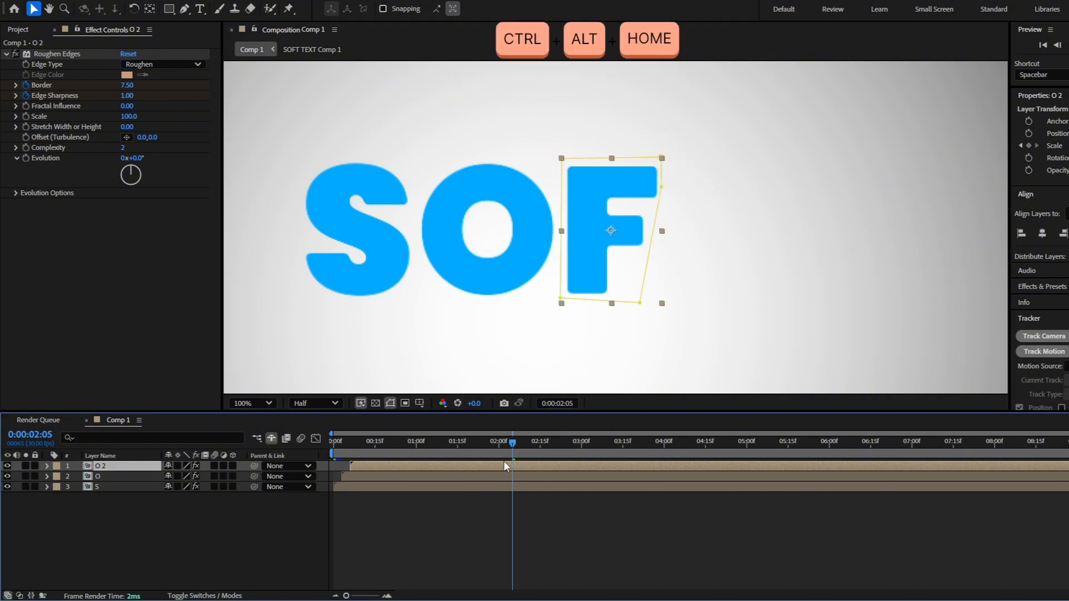
drag(513, 443, 413, 450)
key(u)
key(j)
key(j)
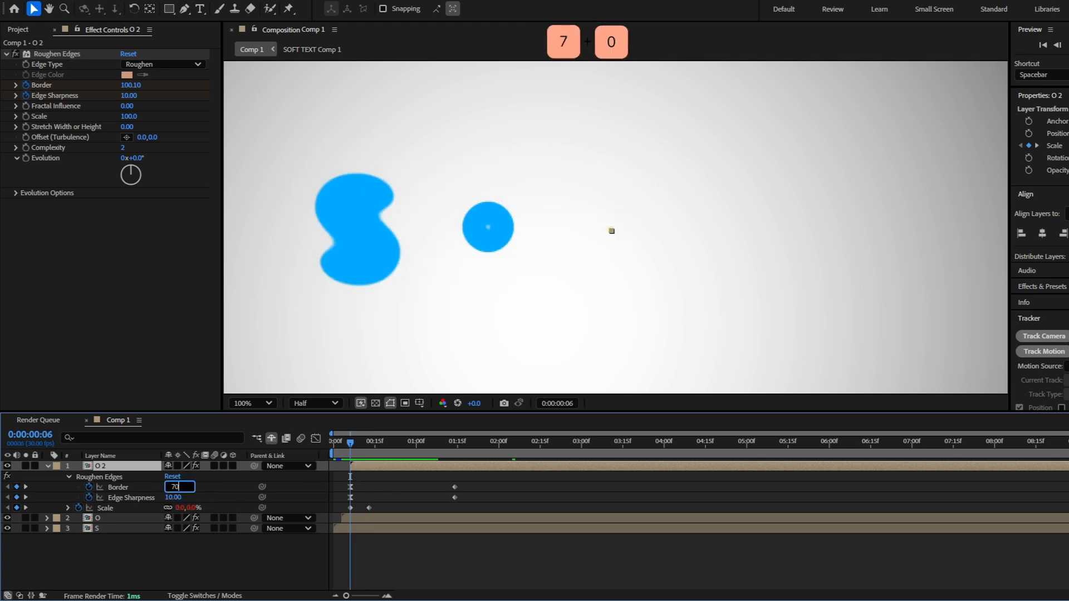
key(Return)
Preview the combined S, O and F animation
key(space)
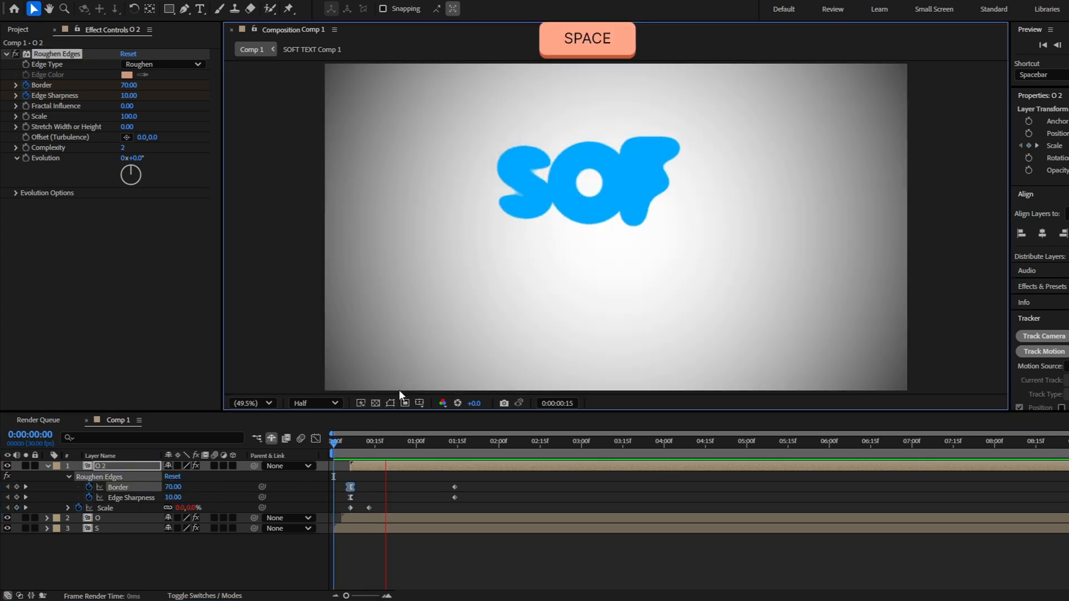
click(349, 442)
key(space)
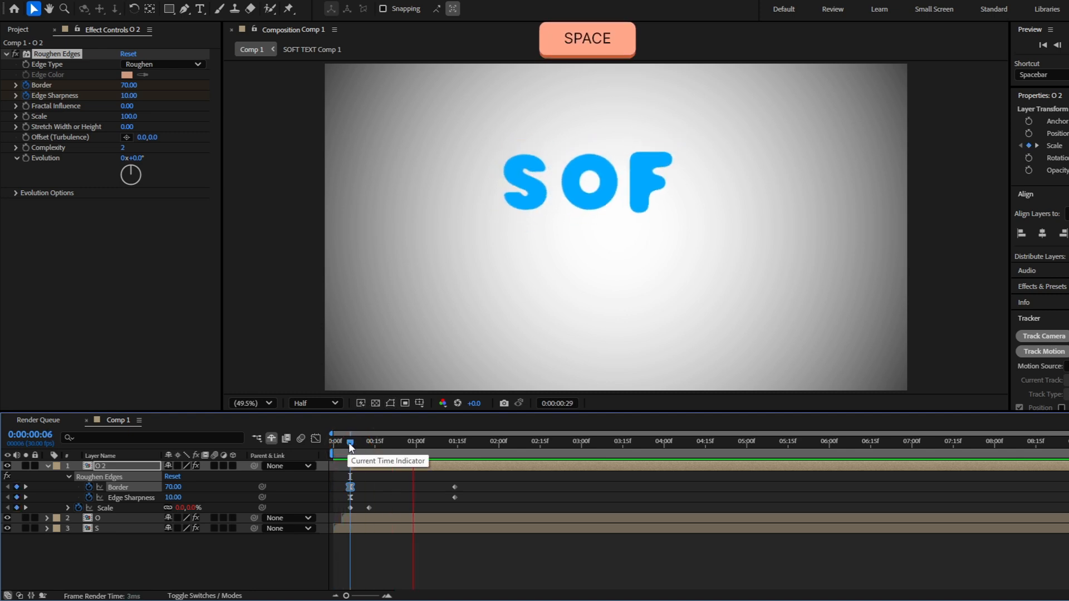
click(351, 442)
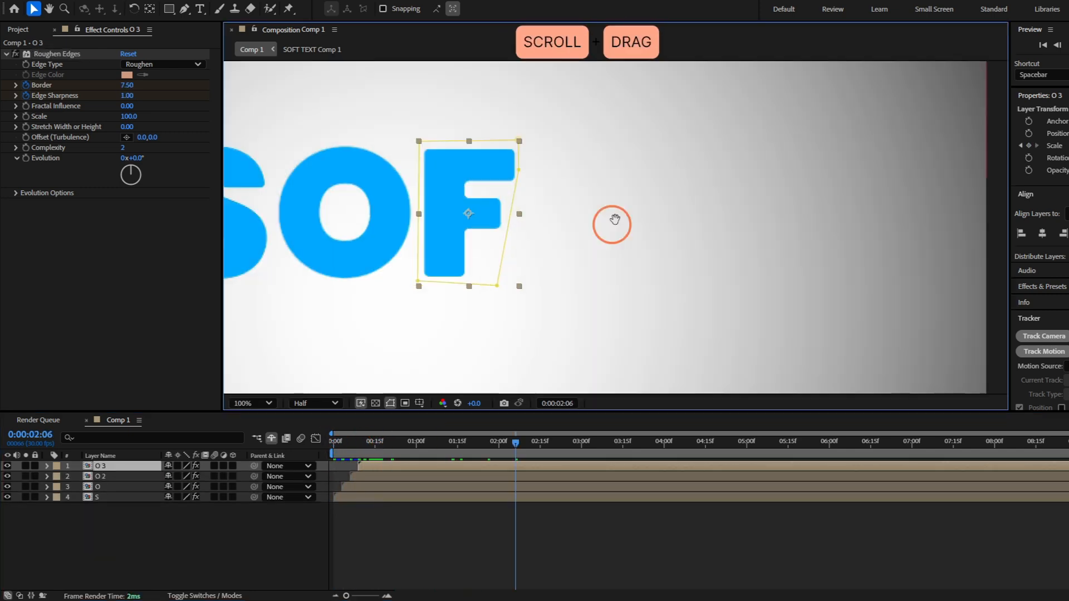
Add staggered layer copies masked to the T of SOFT and the T and E of TEXT, naming the SOFT one T
scroll(679, 220, up, 2)
click(500, 466)
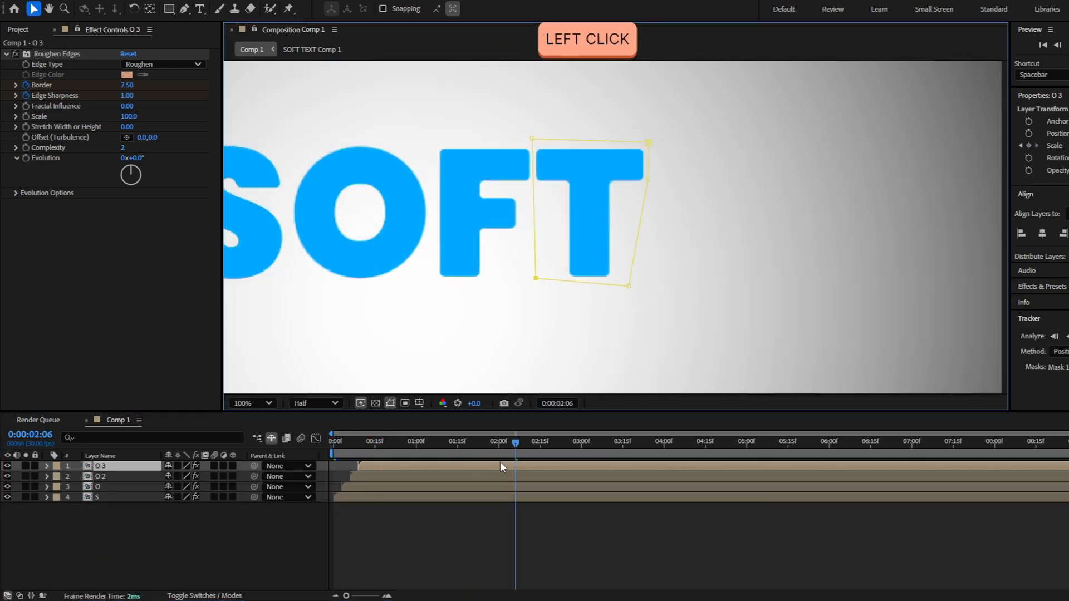
key(Return)
text(T)
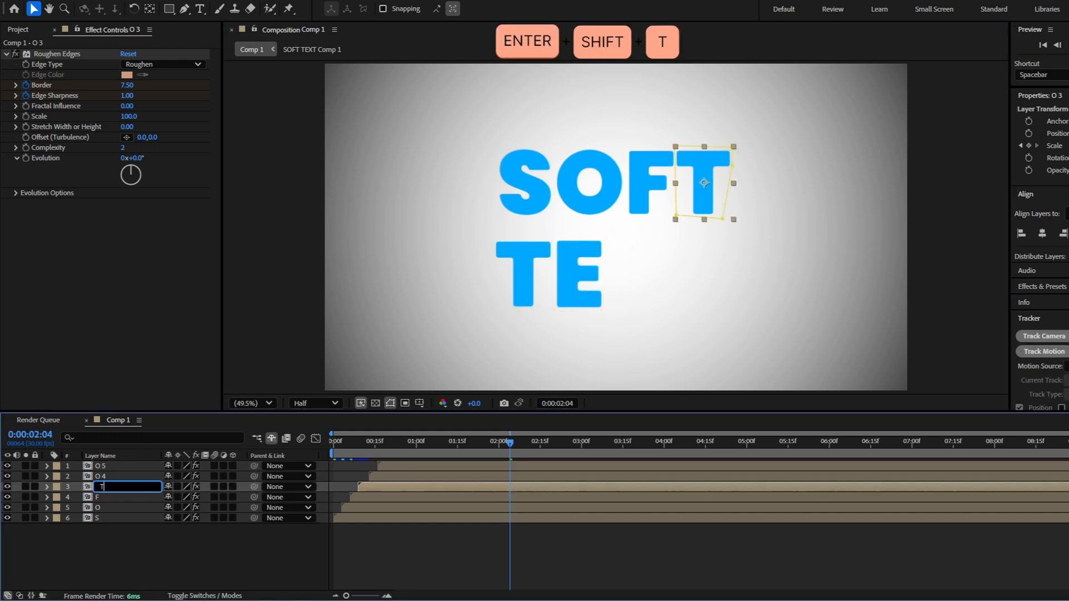
Add staggered masked copies for the X and final T, name the layers after their letters, and preview the full SOFT TEXT animation
click(410, 549)
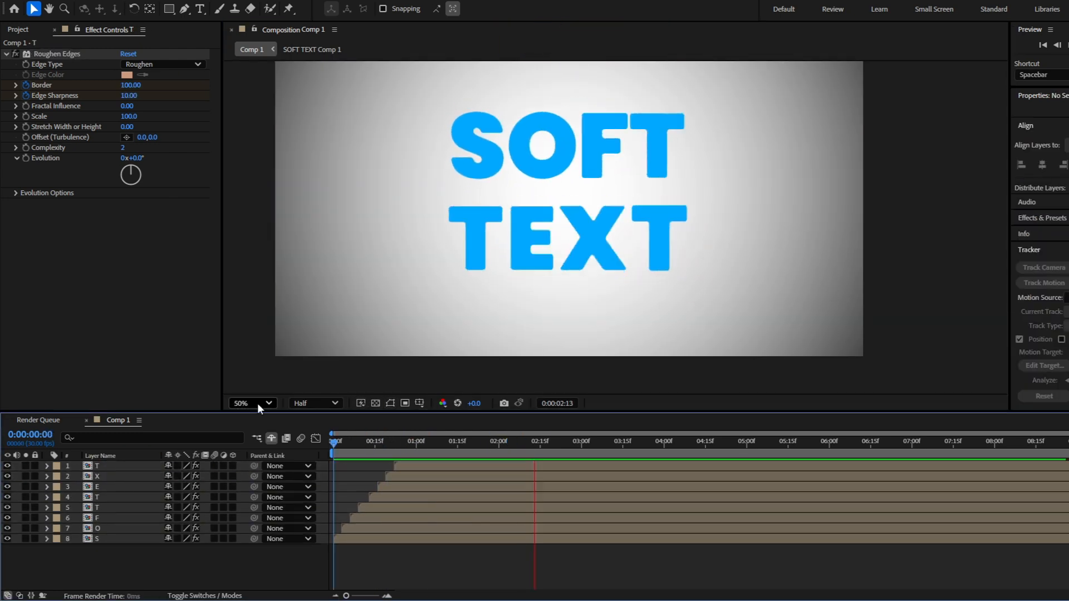
key(space)
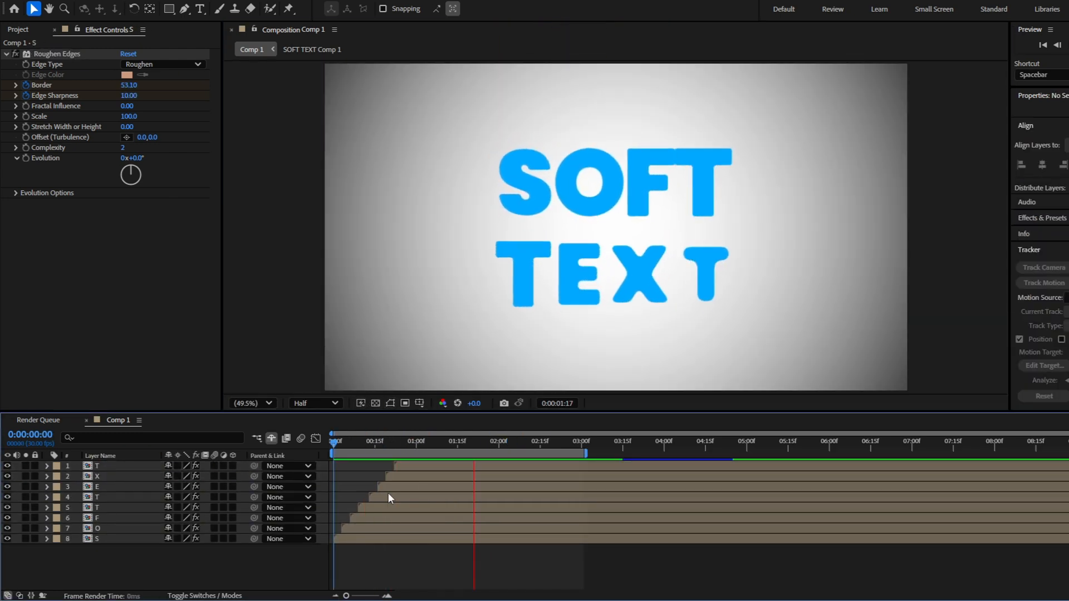